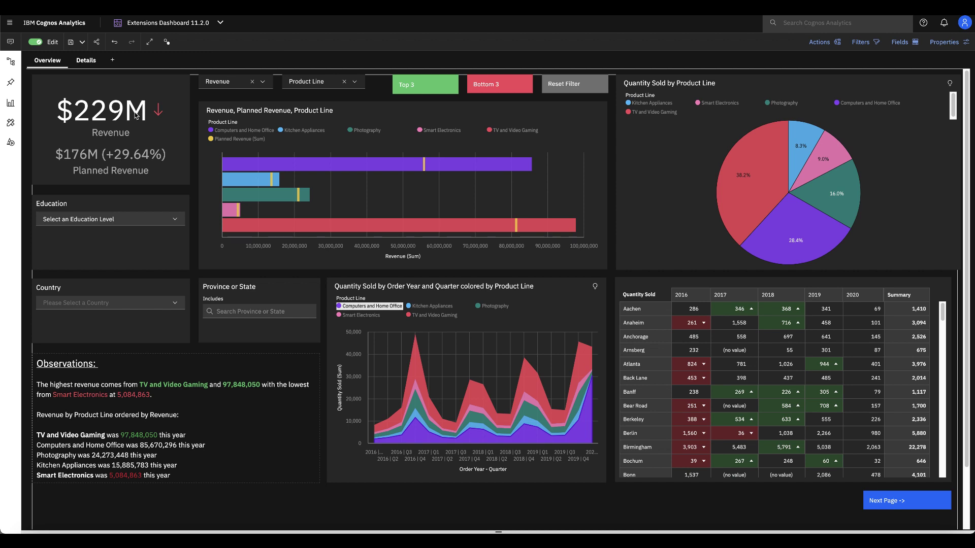
Step: Try making the $229M revenue text blue, then discard the text colour change
right_click(103, 119)
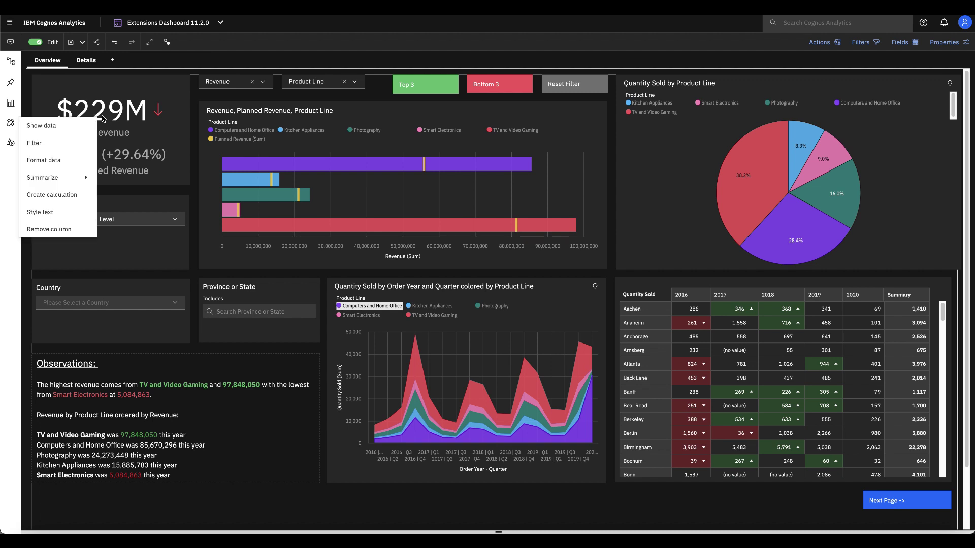
left_click(50, 213)
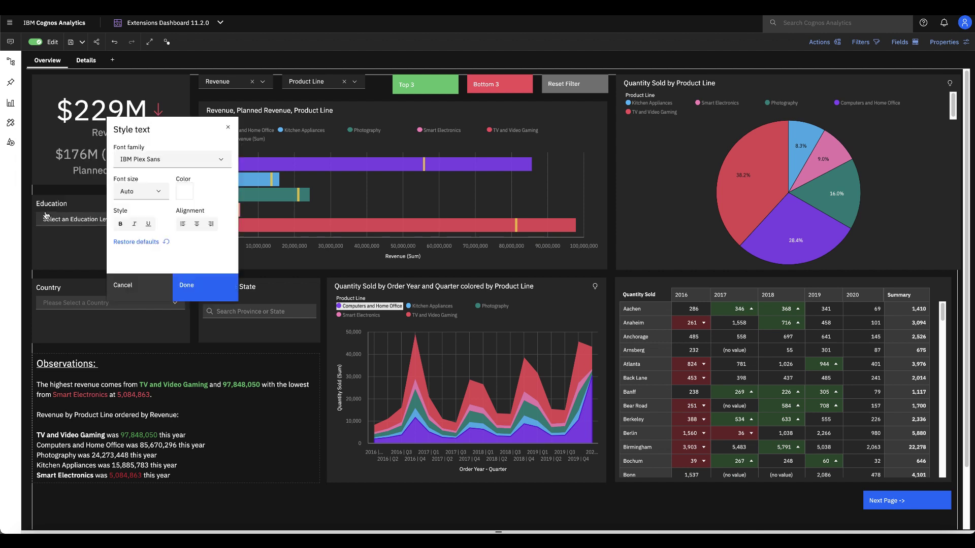
left_click(165, 116)
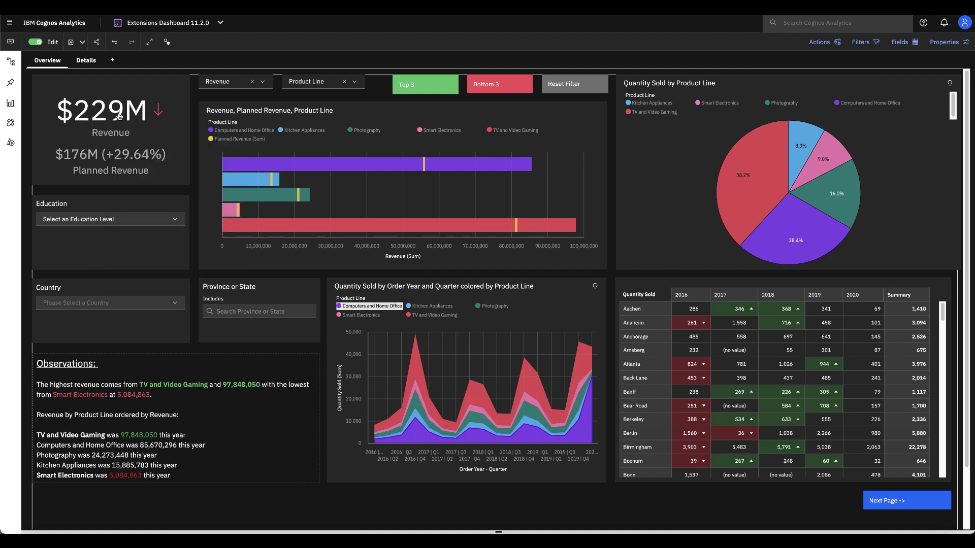
right_click(118, 115)
left_click(51, 211)
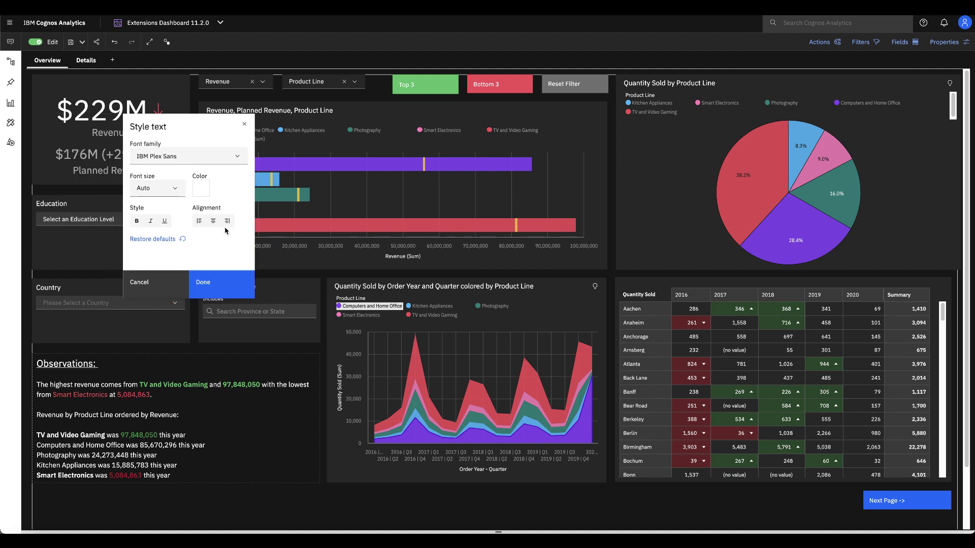
left_click(203, 194)
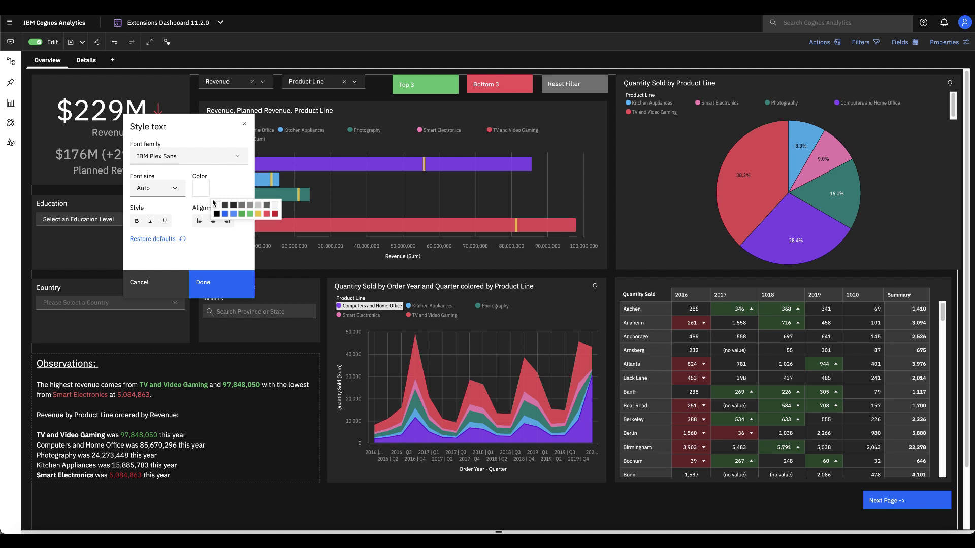
left_click(225, 213)
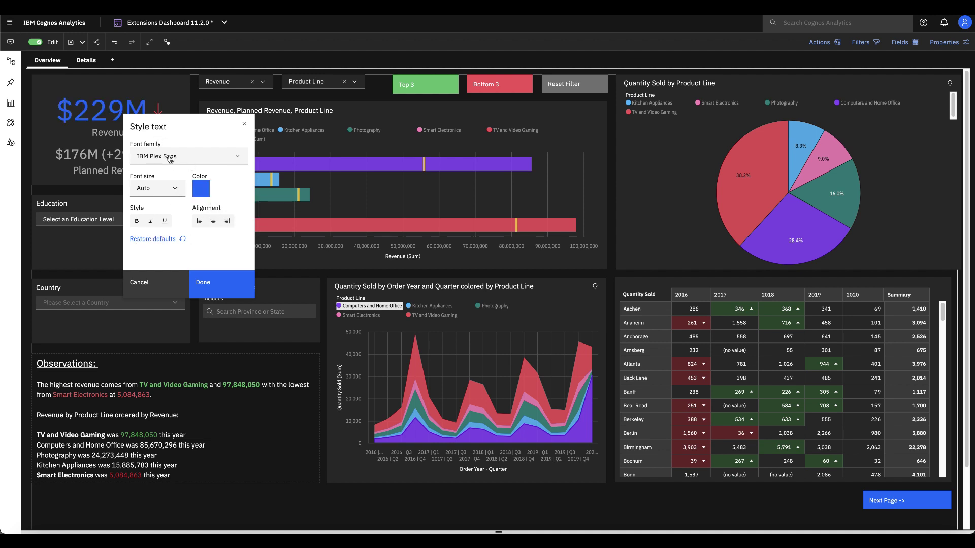
left_click(148, 286)
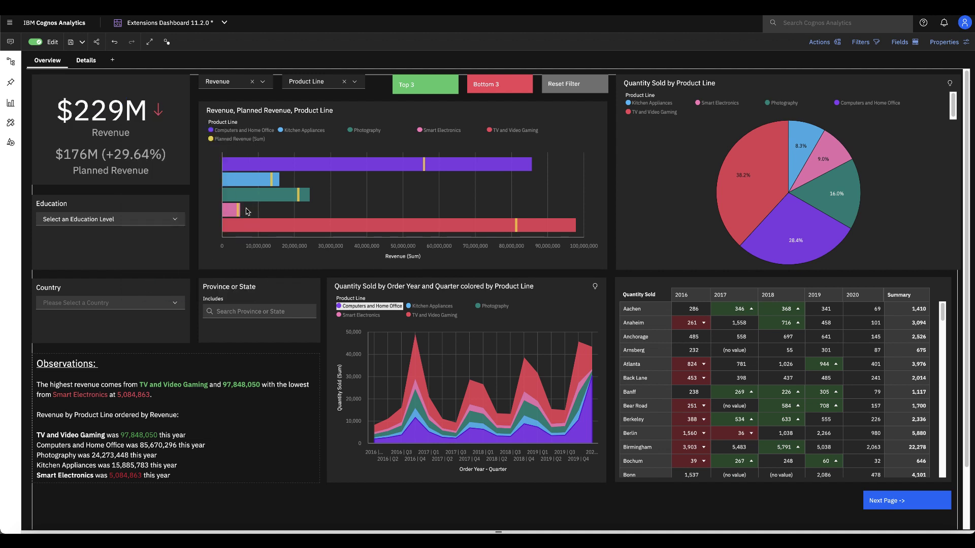
Step: Give the Quantity Sold crosstab yellow cell borders and a blue header fill, then undo both
left_click(648, 287)
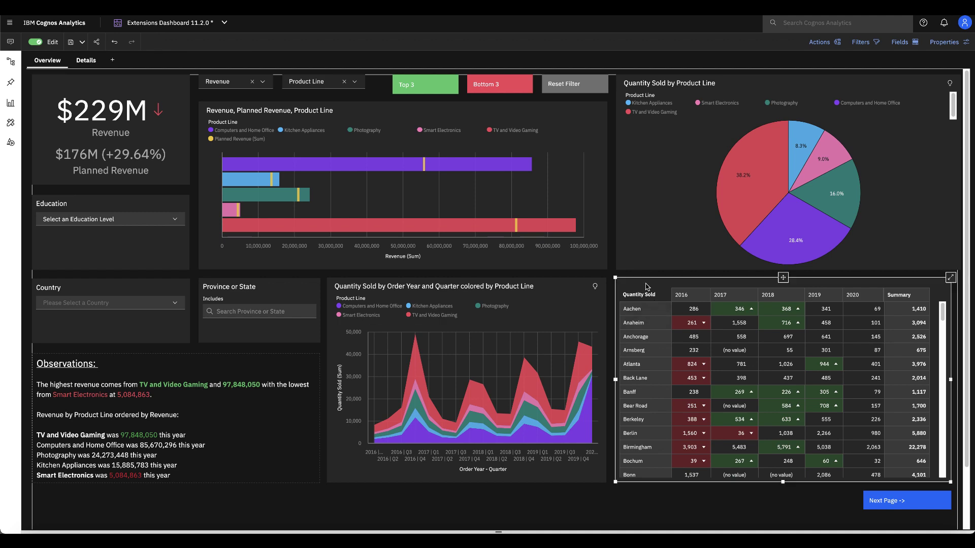
left_click(945, 42)
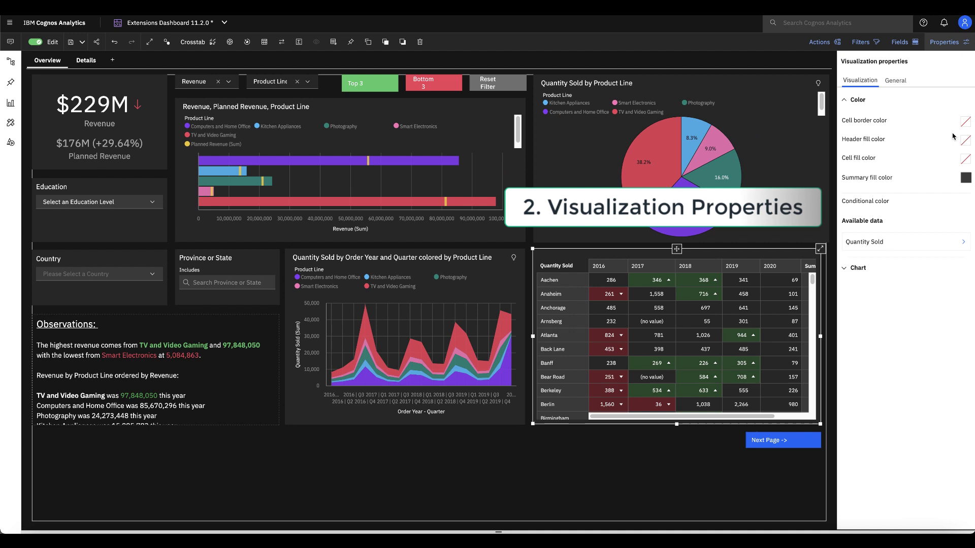
left_click(965, 126)
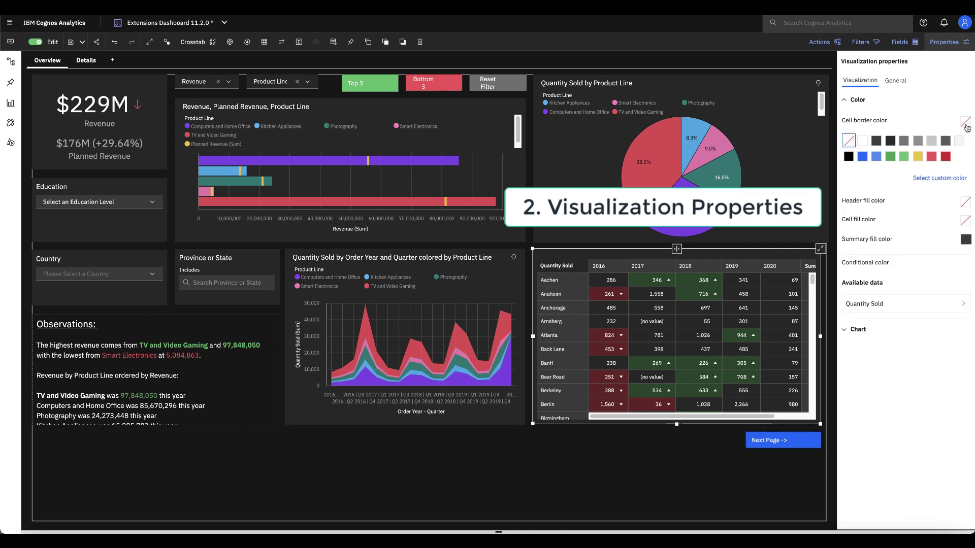
left_click(918, 158)
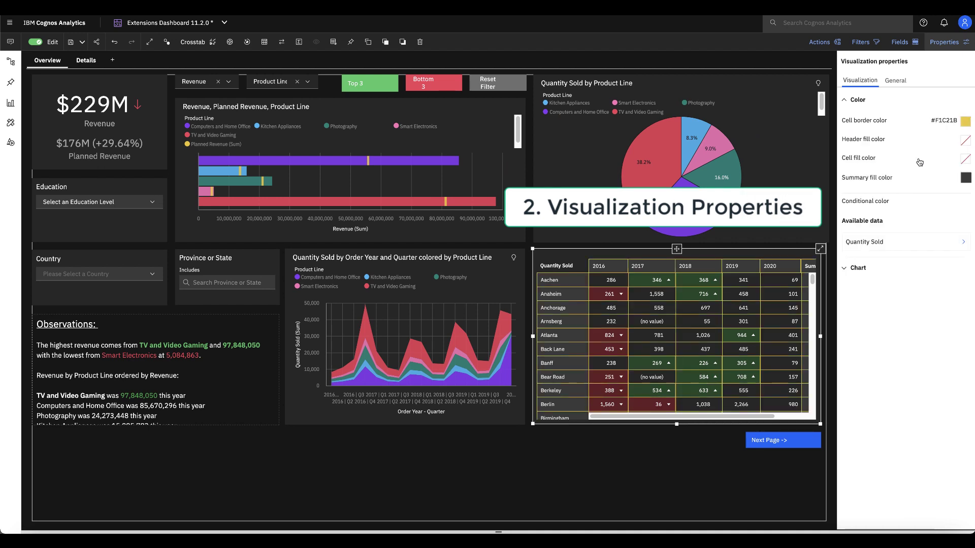
left_click(964, 141)
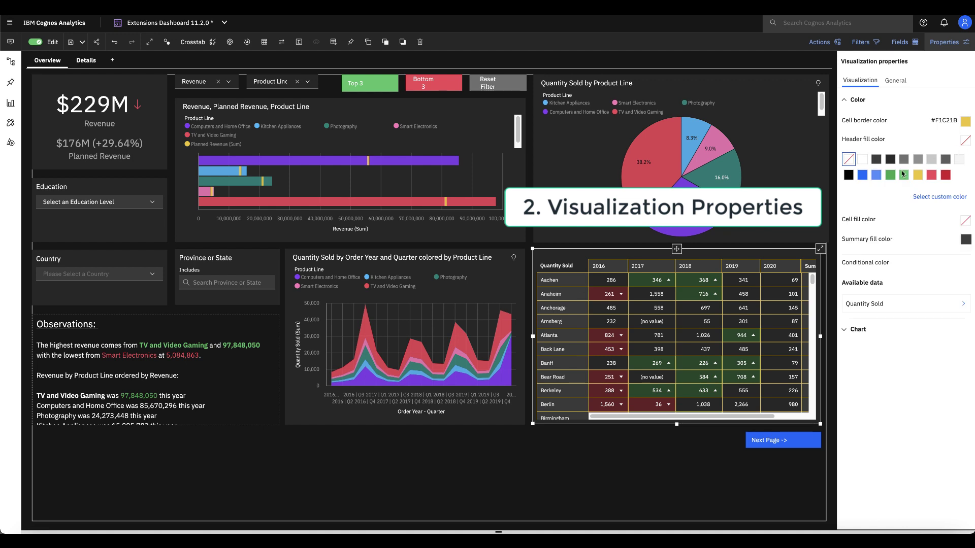
left_click(875, 176)
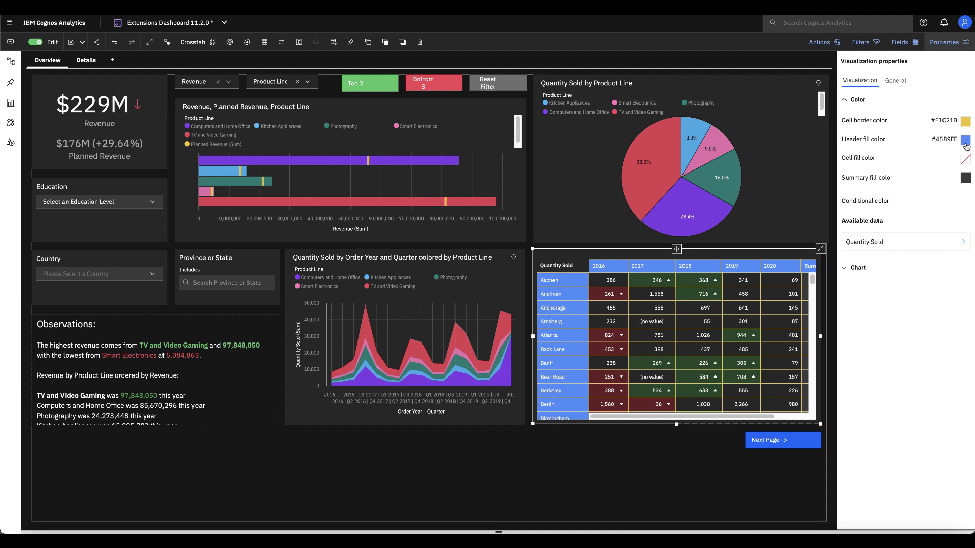
left_click(116, 44)
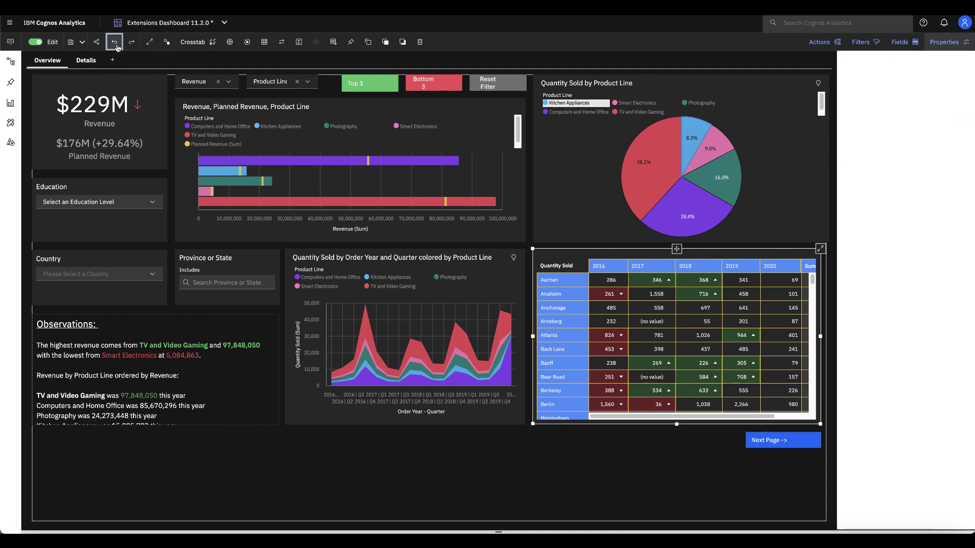
left_click(115, 43)
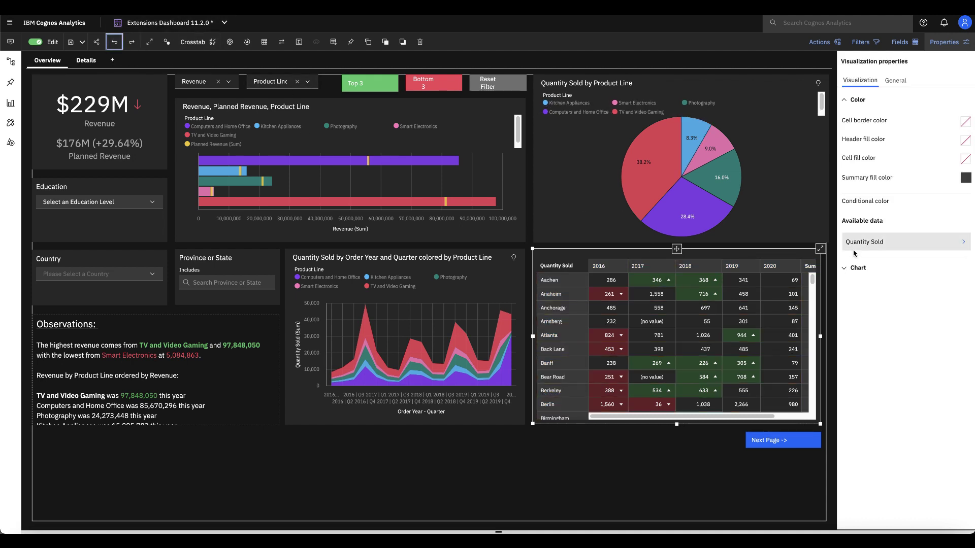
Step: Set the area chart's item axis grid lines blue and value axis grid lines yellow
left_click(505, 276)
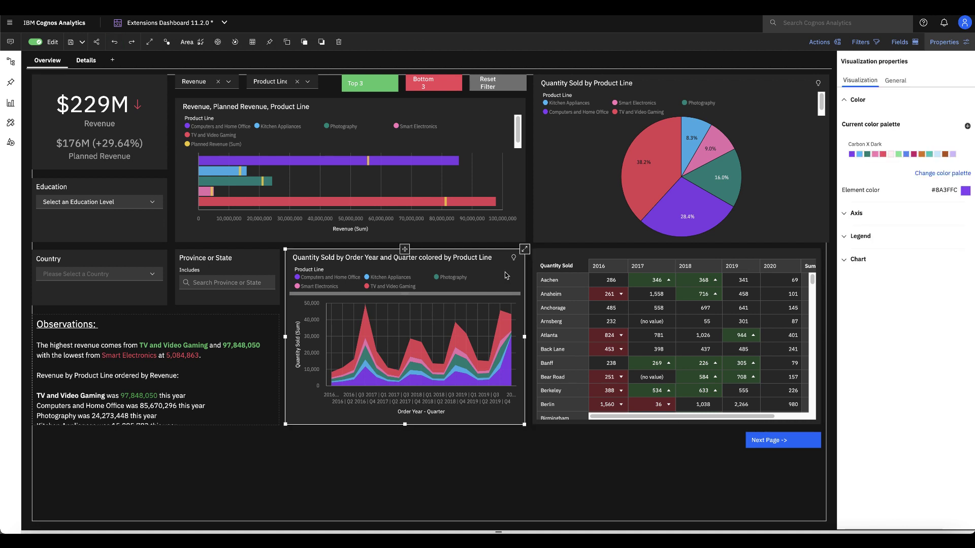
left_click(861, 217)
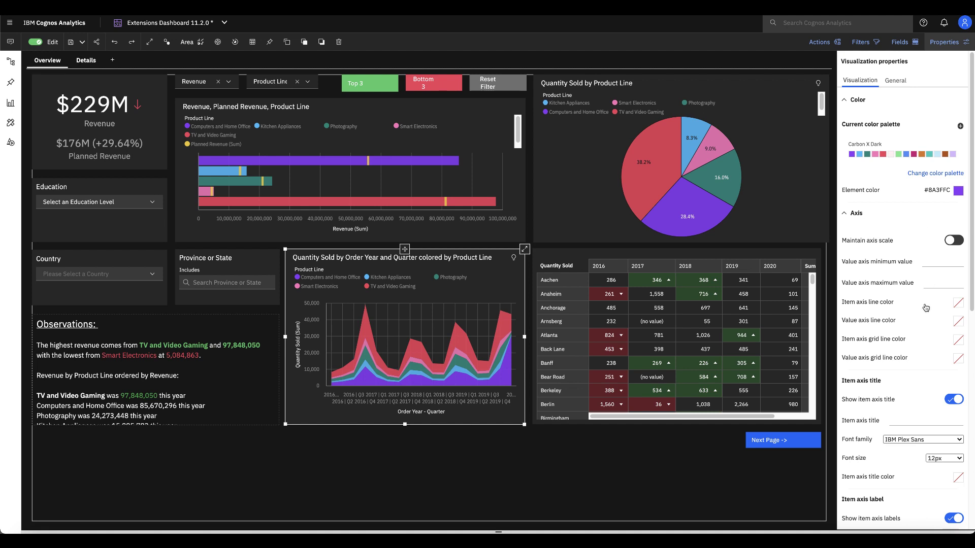
left_click(958, 358)
left_click(894, 381)
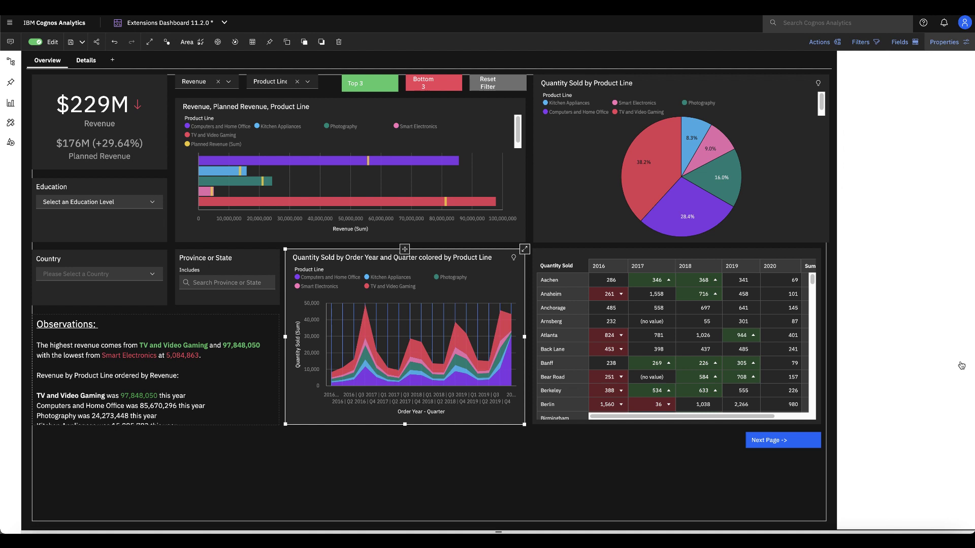
left_click(958, 359)
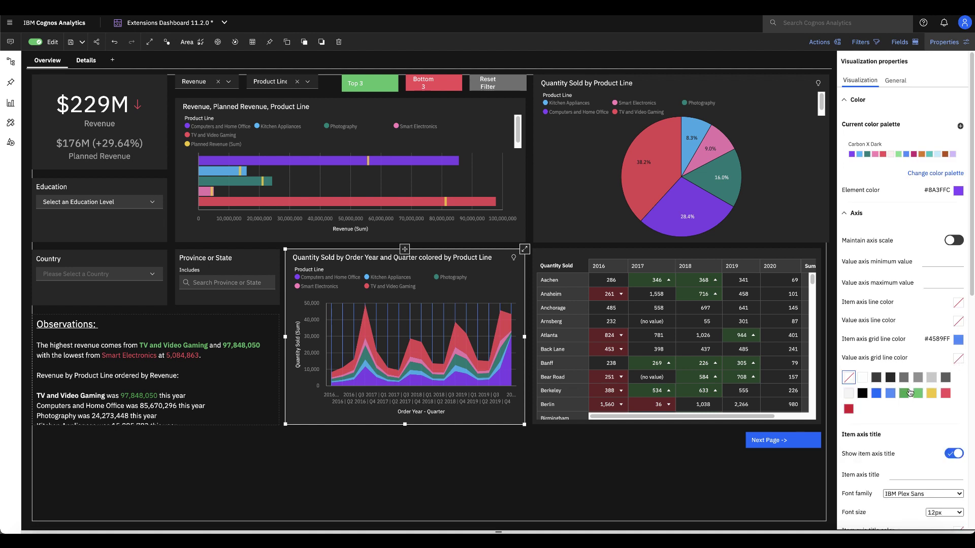
left_click(932, 394)
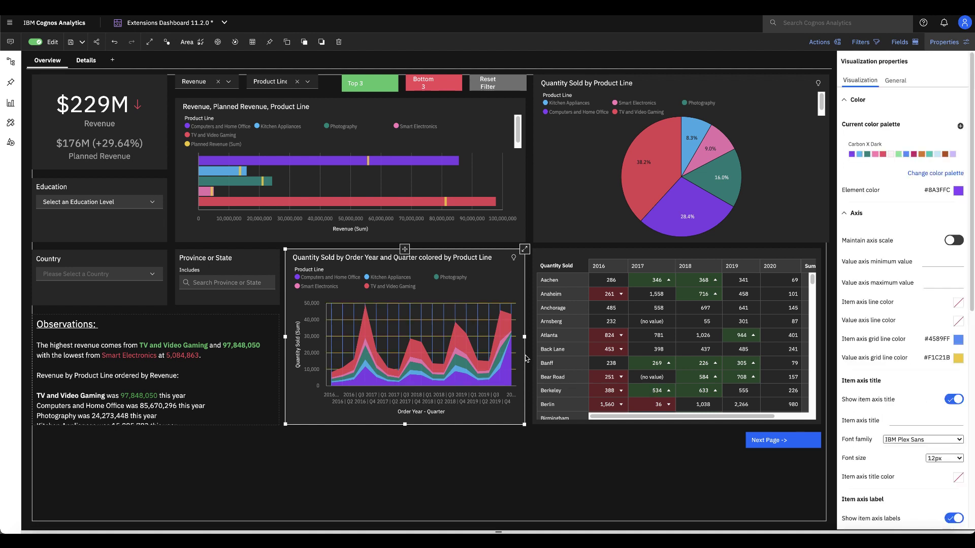
Step: Undo both grid line colour changes and close the visualization properties
left_click_drag(520, 360, 126, 56)
left_click(114, 42)
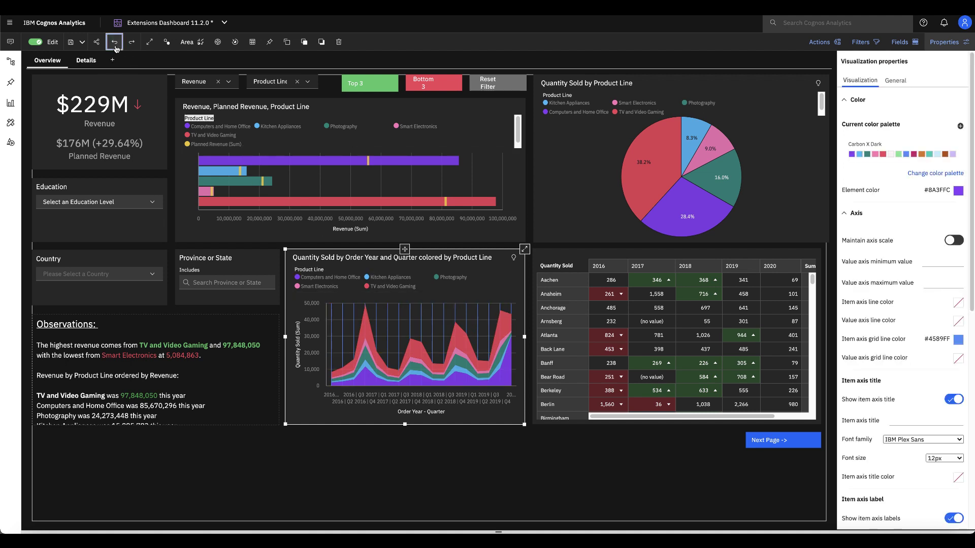
left_click(114, 42)
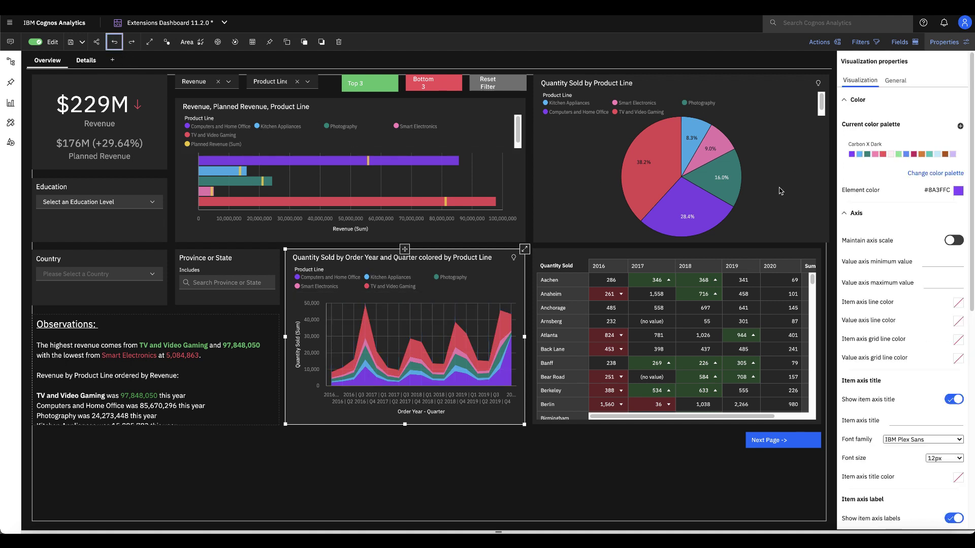
left_click(942, 42)
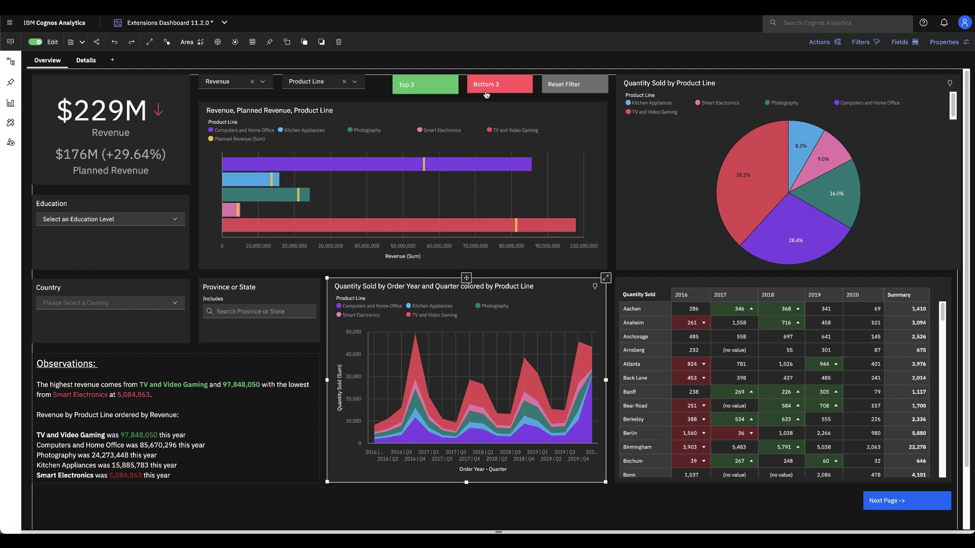
left_click(594, 85)
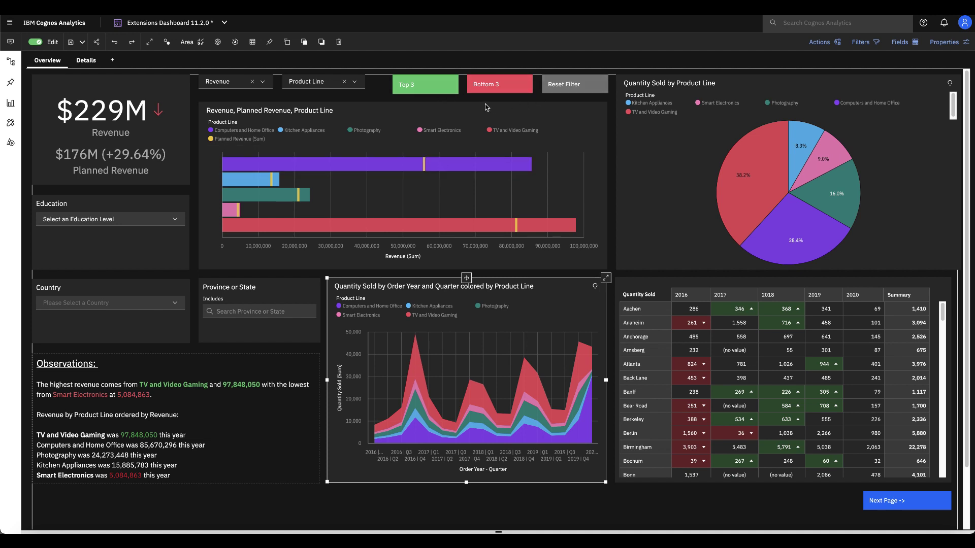
left_click(430, 85)
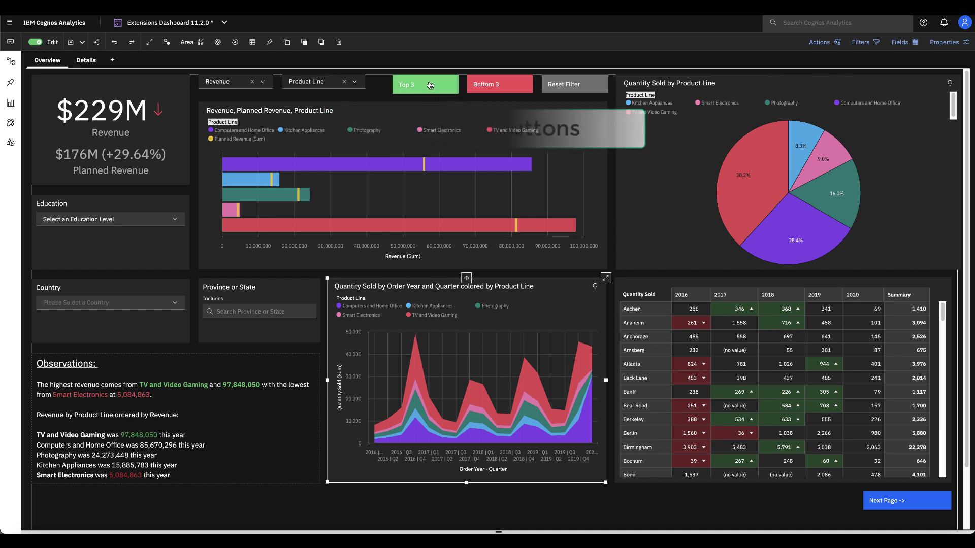
left_click(821, 43)
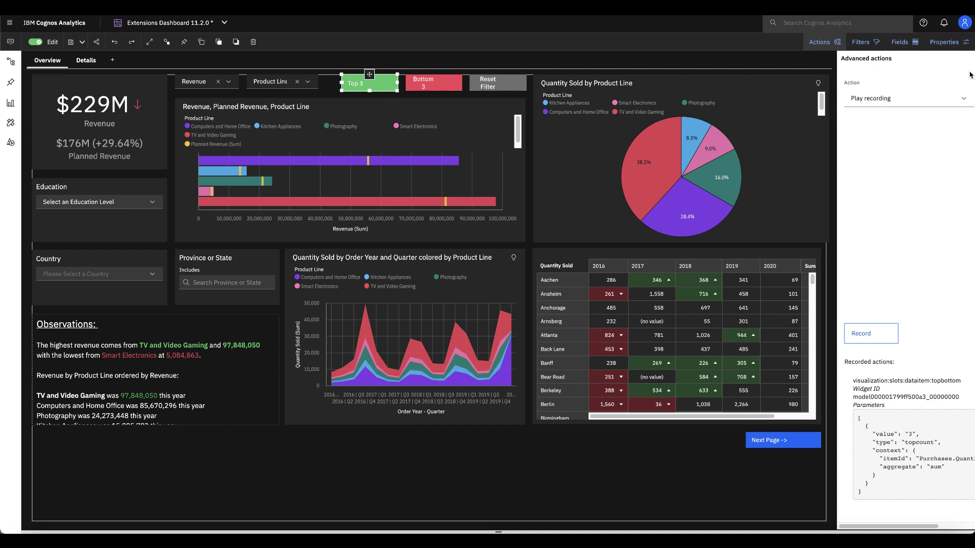
left_click(820, 41)
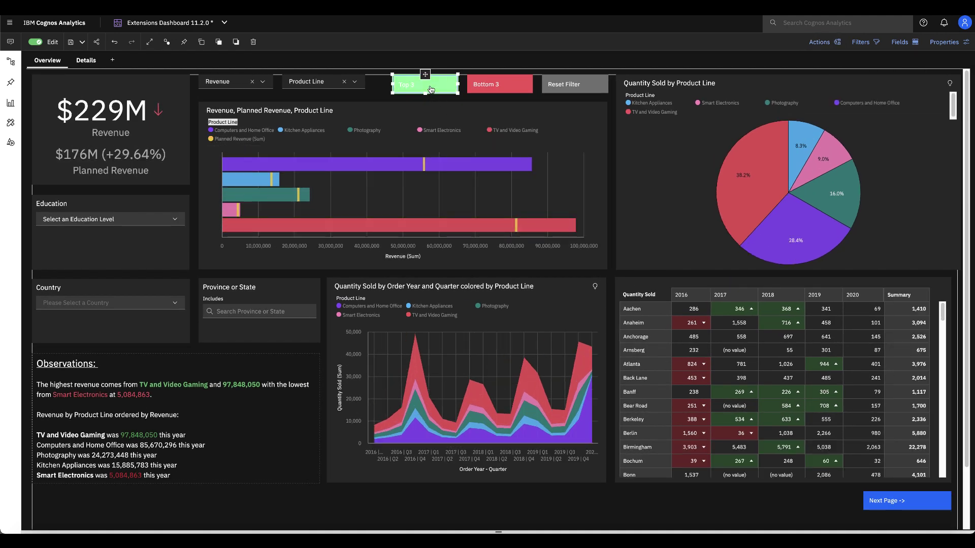
left_click(431, 90)
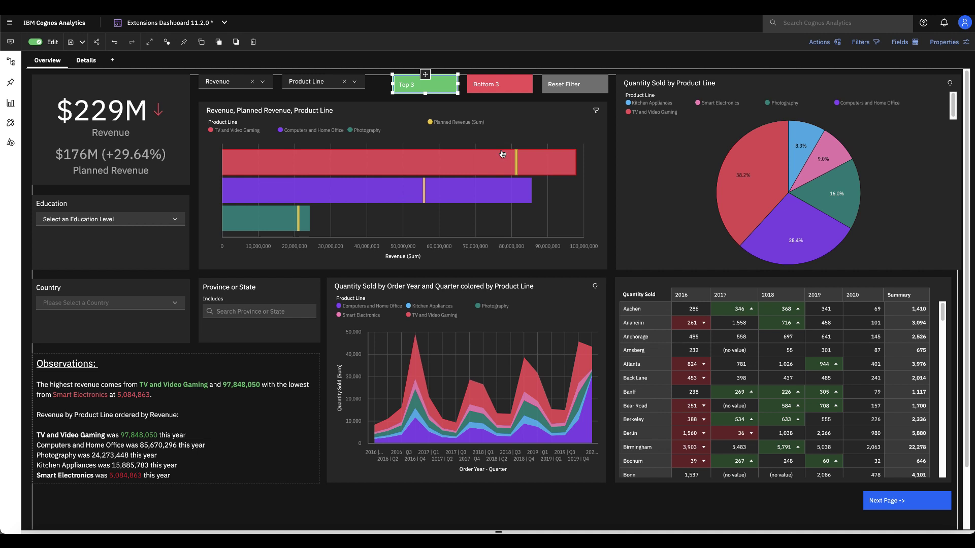
left_click(508, 85)
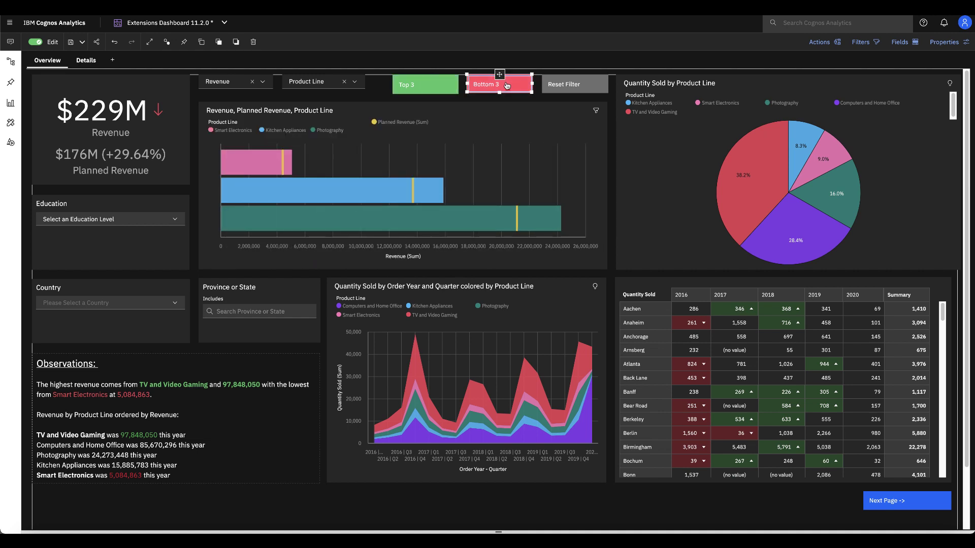
left_click(577, 87)
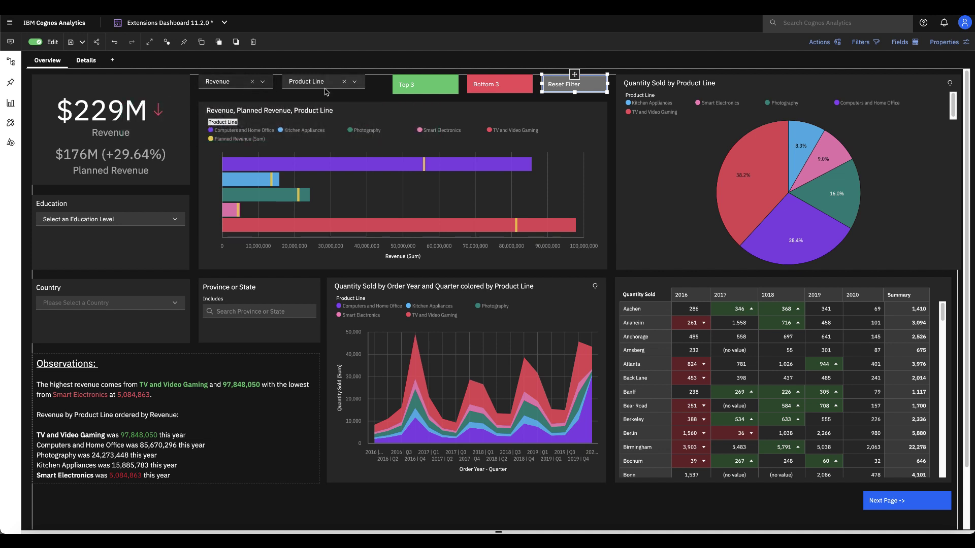
Step: Switch the bar chart's measure from Revenue to Quantity Sold and group it by Loyalty Status
left_click(263, 83)
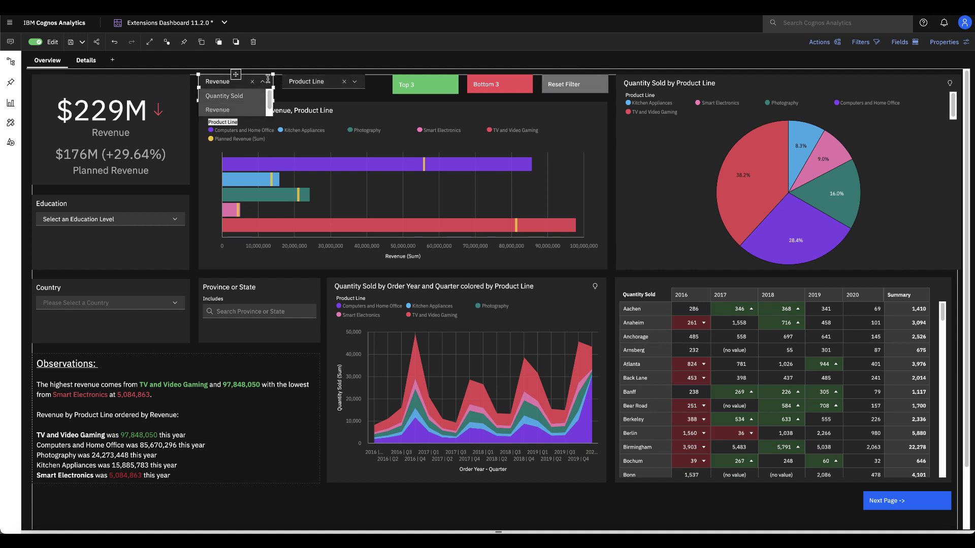
left_click(268, 80)
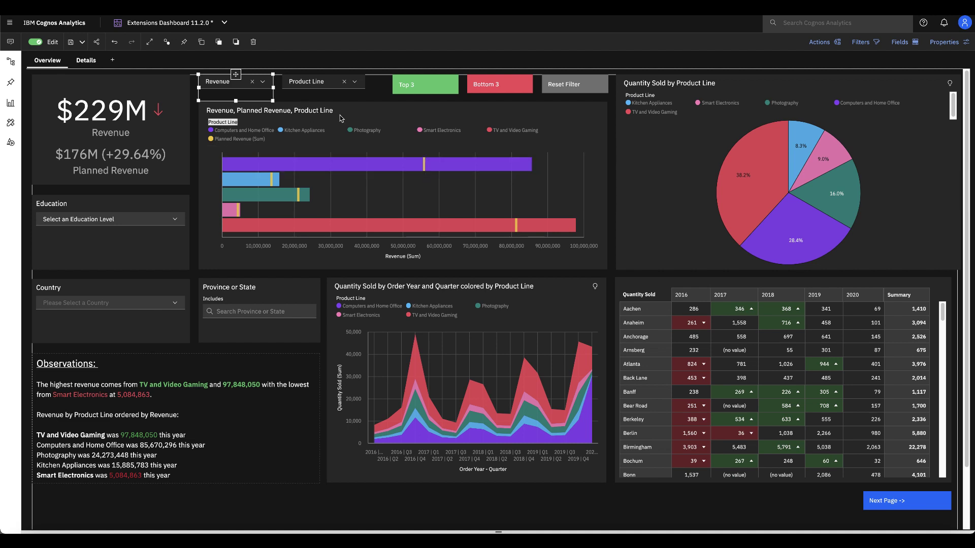
left_click(265, 86)
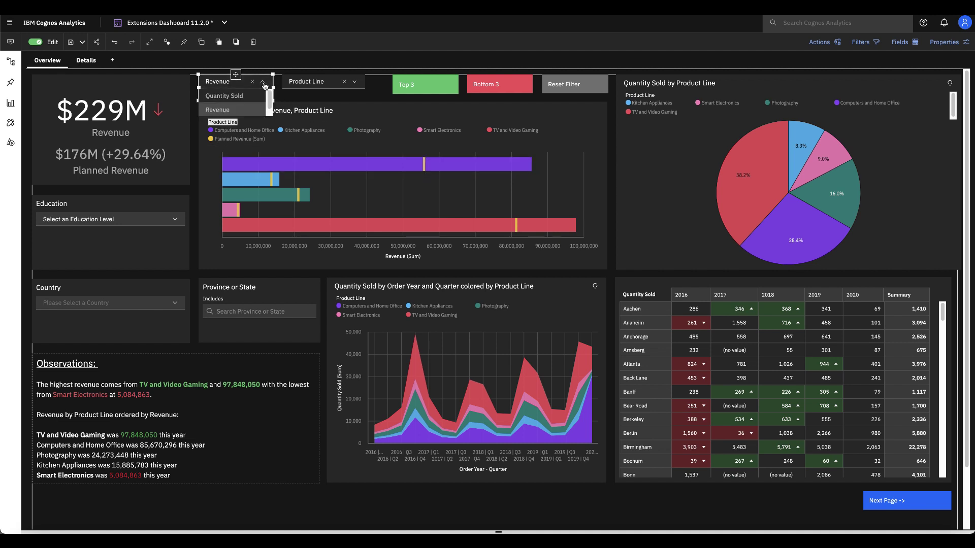
left_click(266, 100)
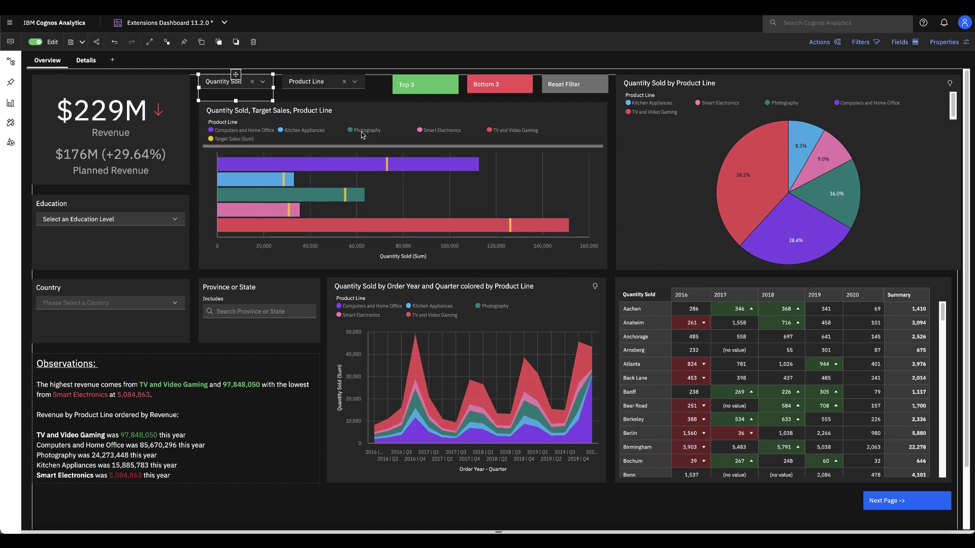
left_click(356, 82)
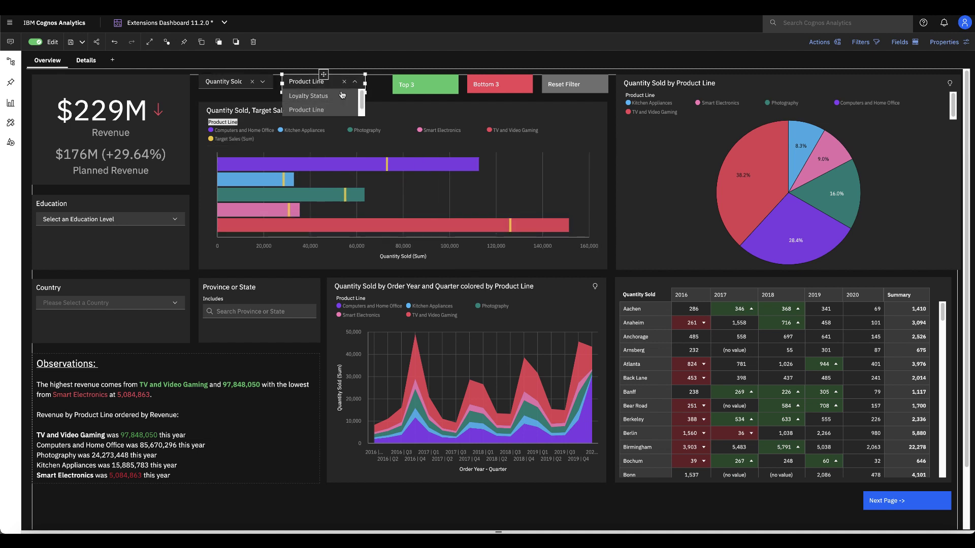
left_click(340, 97)
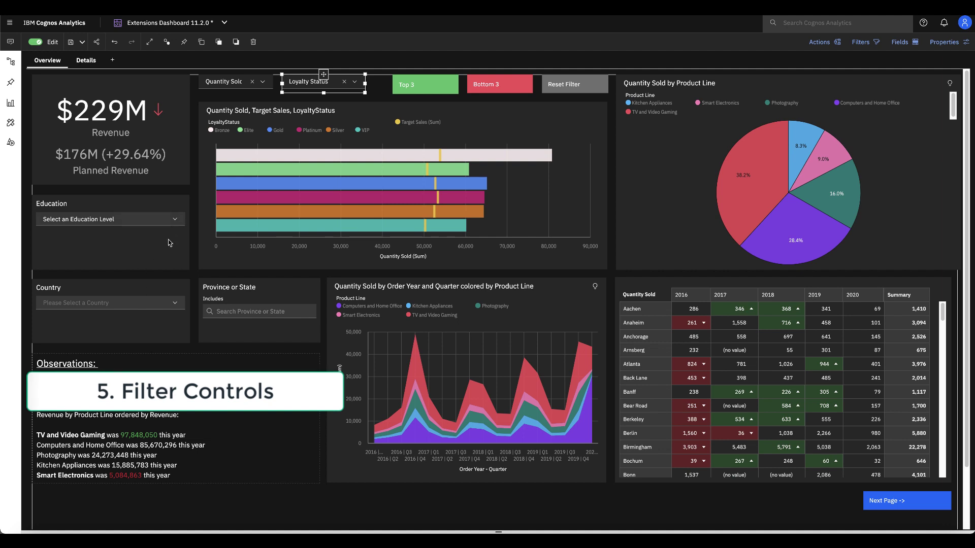
left_click(175, 223)
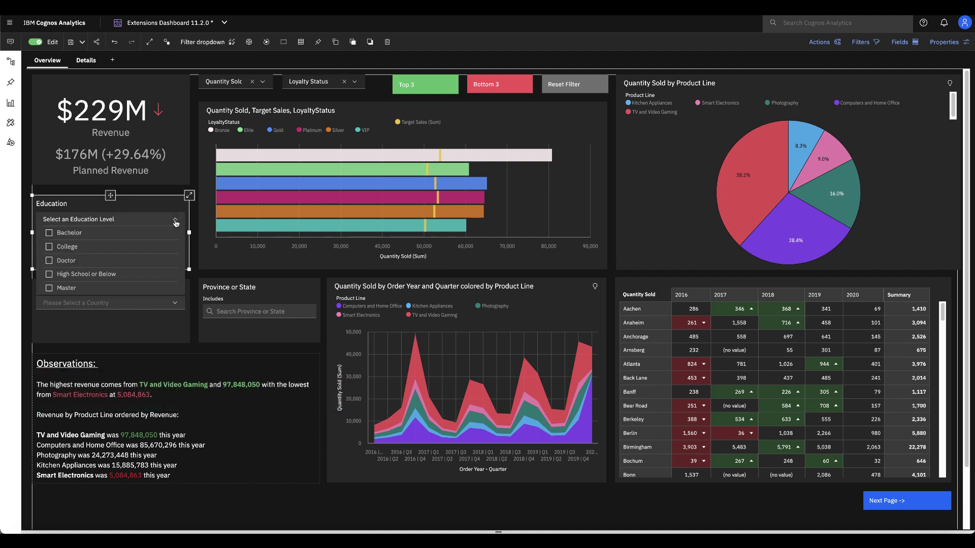
left_click(76, 233)
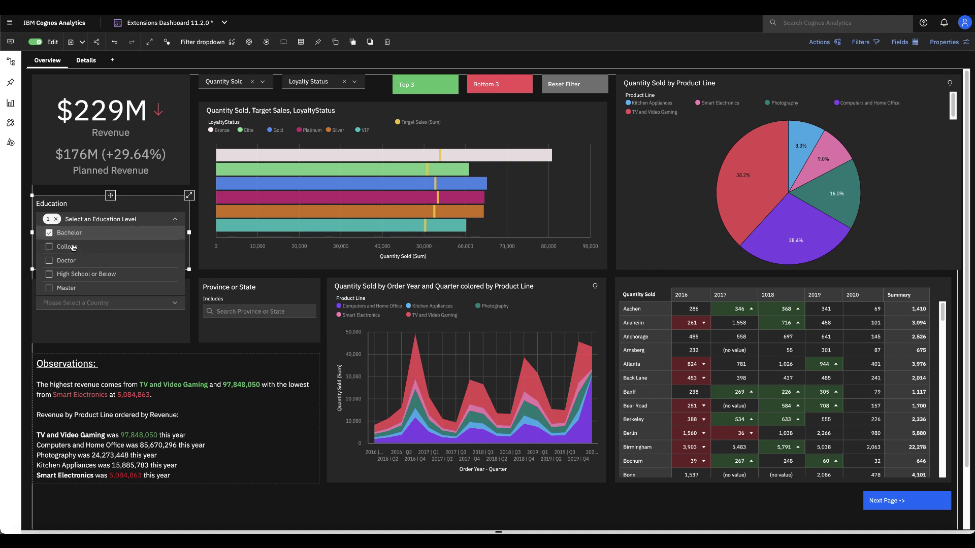
left_click(73, 248)
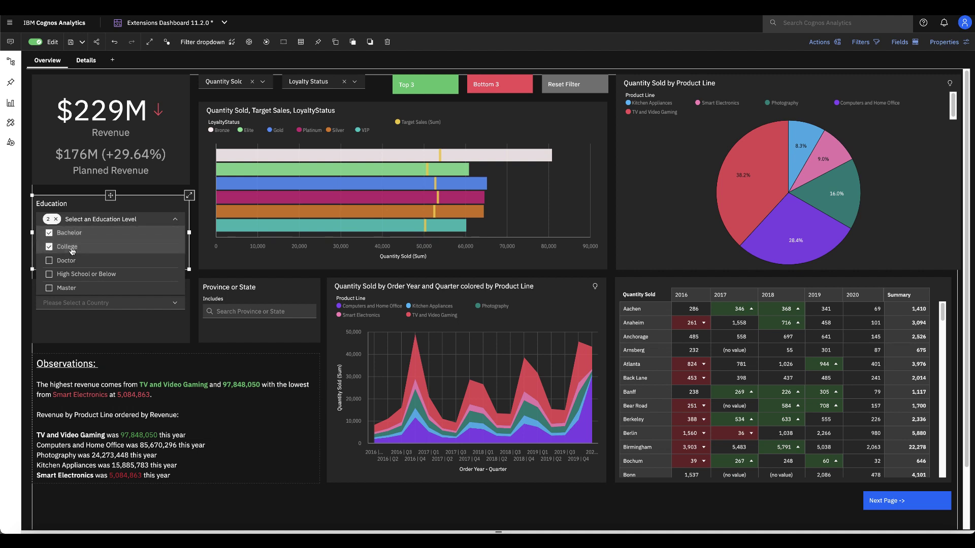
left_click(177, 220)
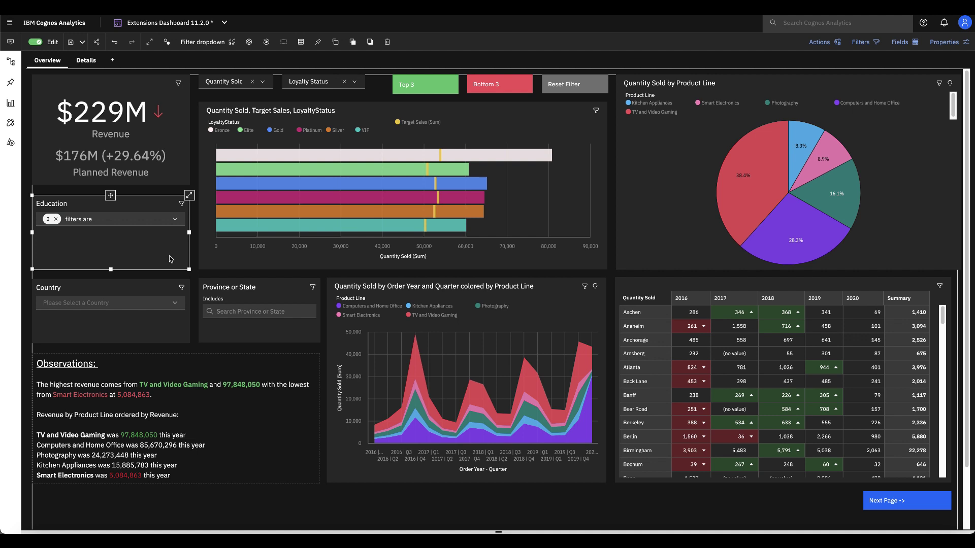
left_click(176, 305)
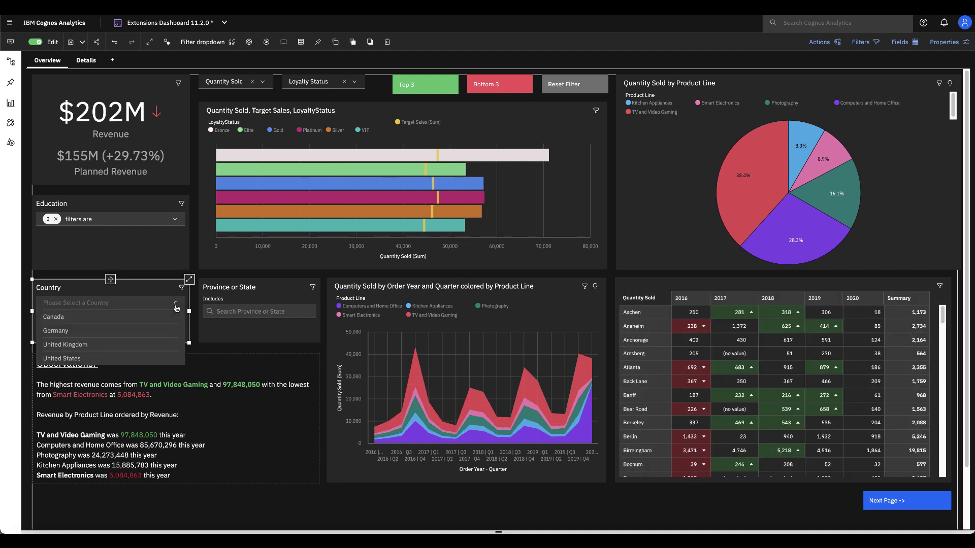
left_click(105, 358)
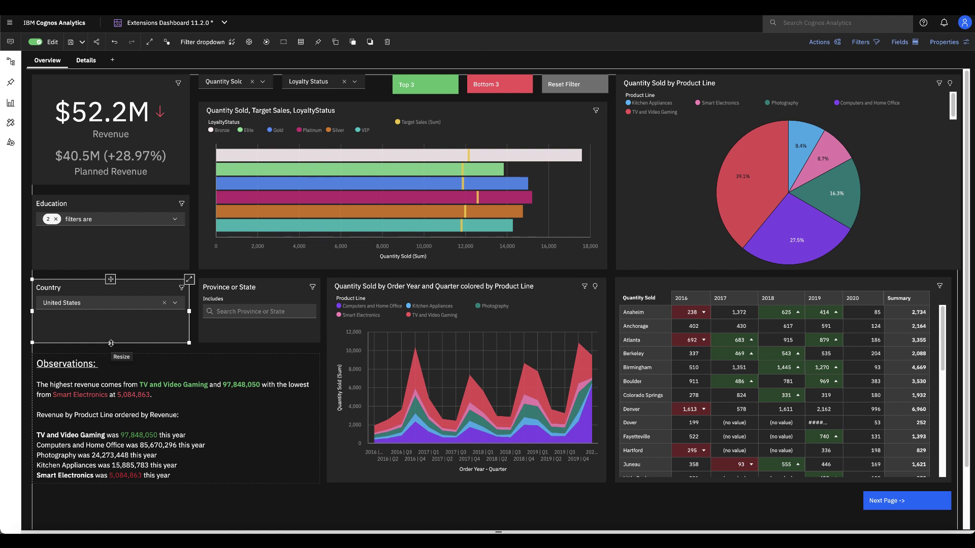
left_click(247, 313)
type("Flo")
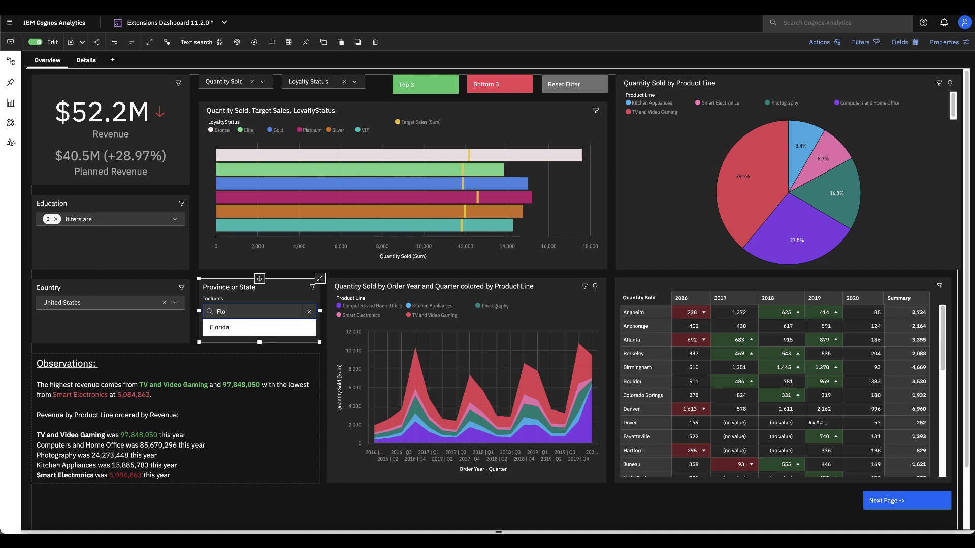
left_click(242, 330)
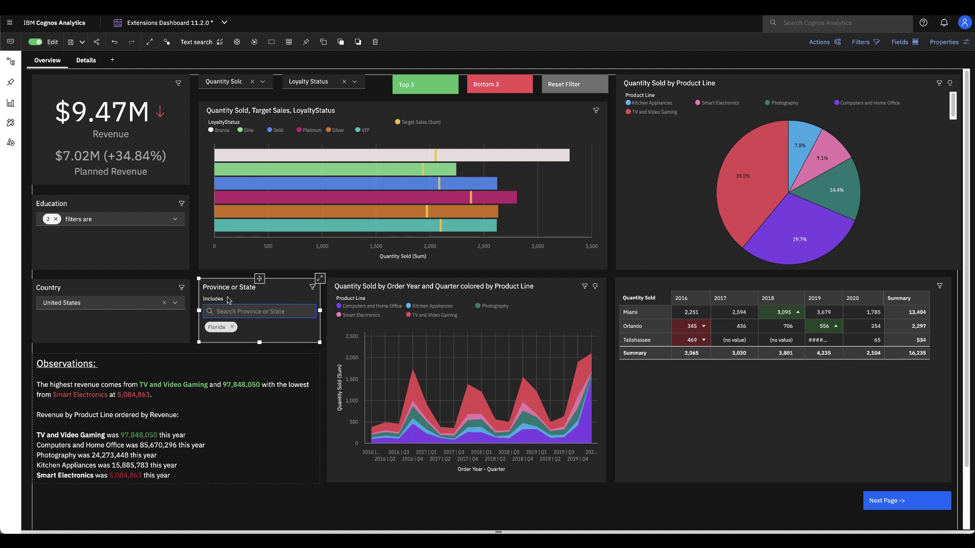
left_click(232, 327)
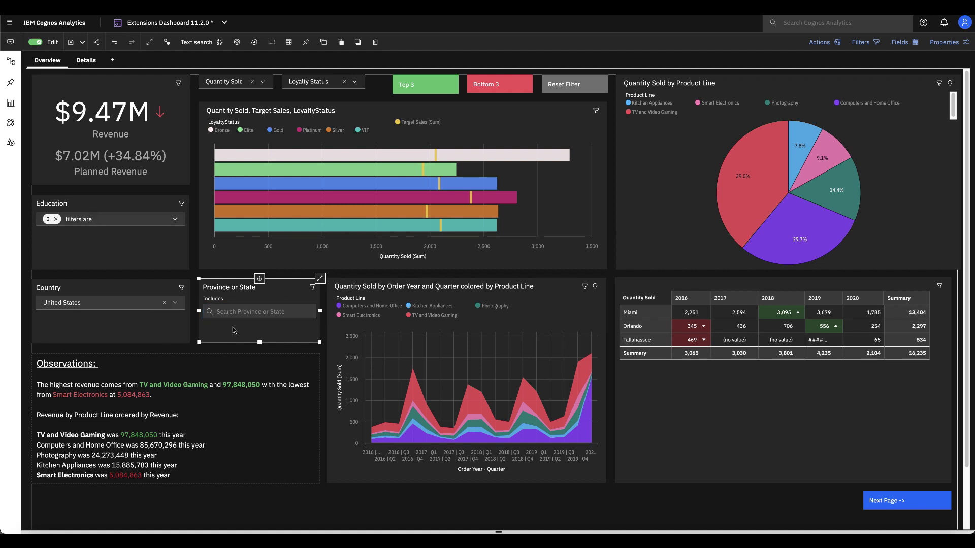
left_click(164, 303)
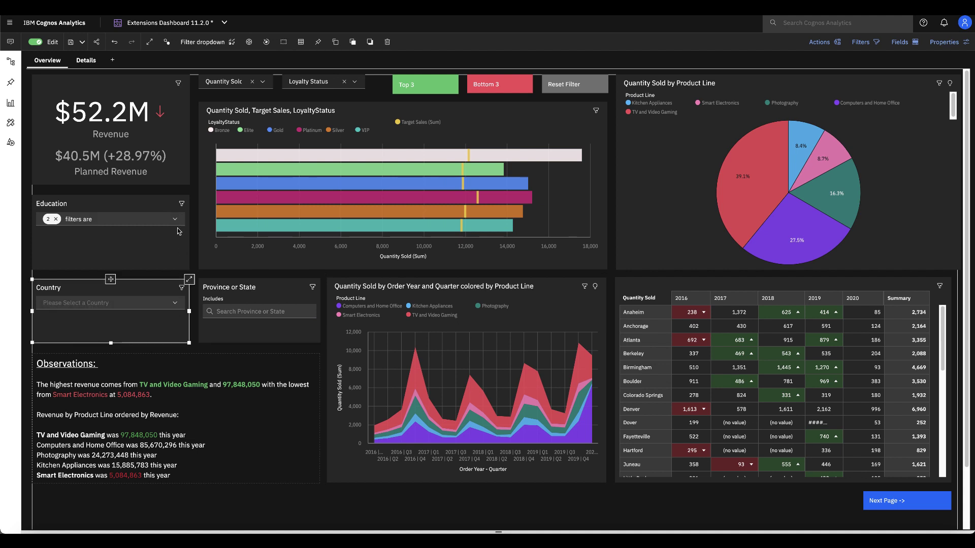
left_click(56, 220)
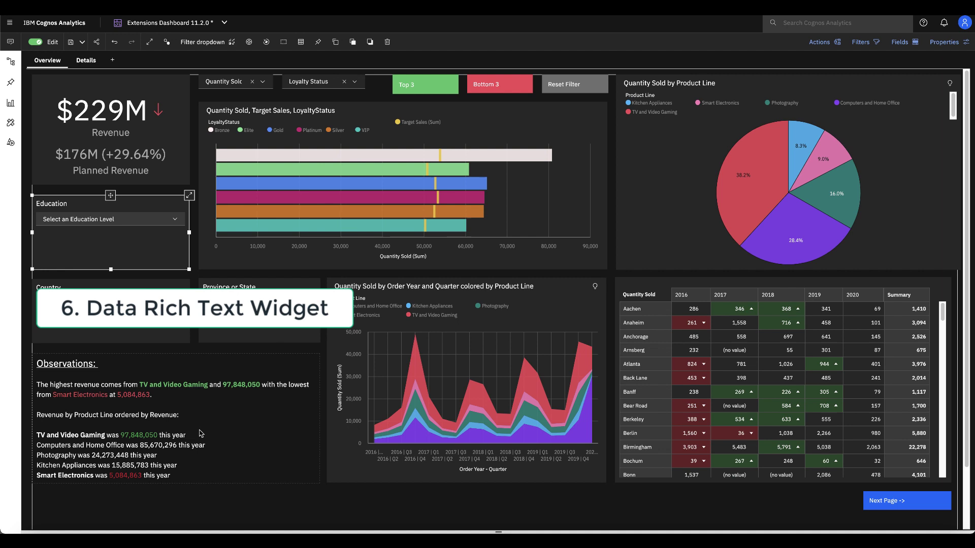
left_click(183, 432)
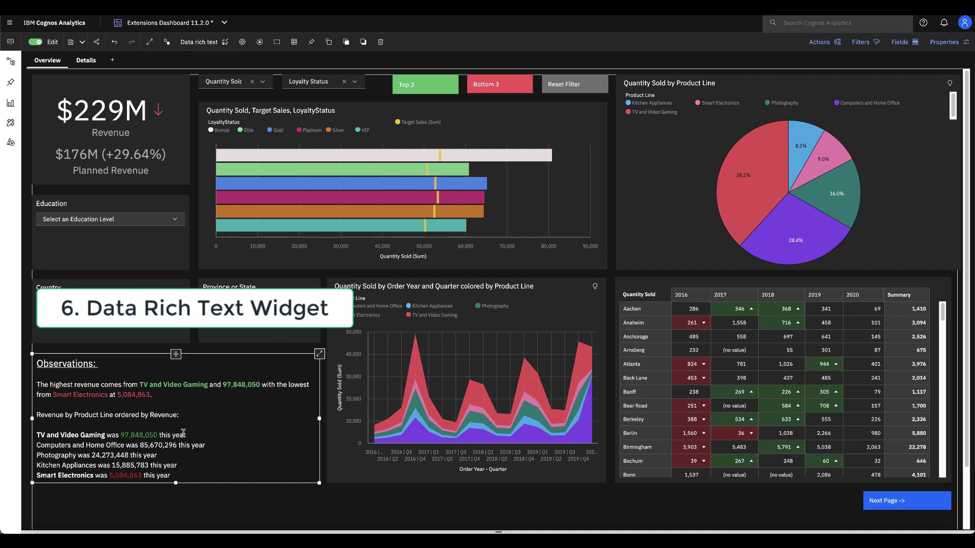
left_click(182, 435)
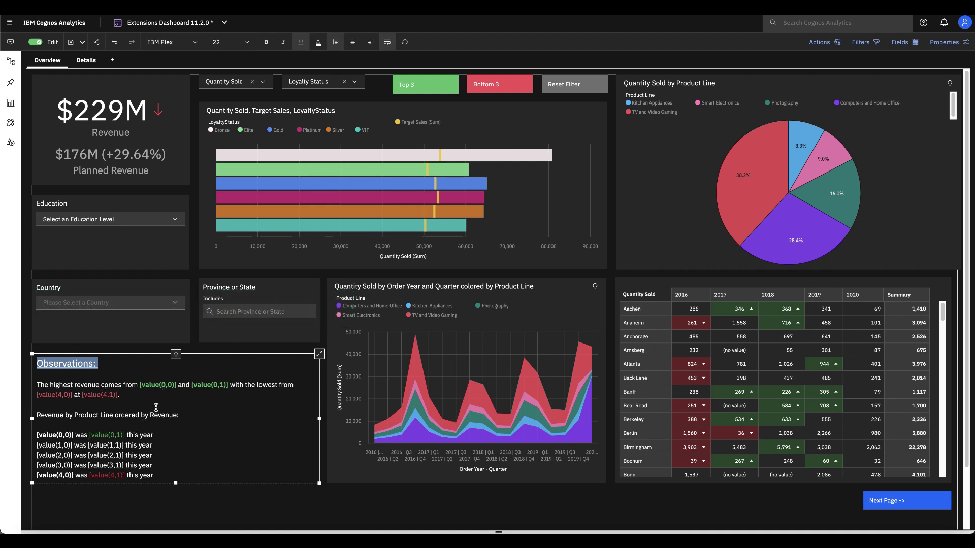
left_click(151, 385)
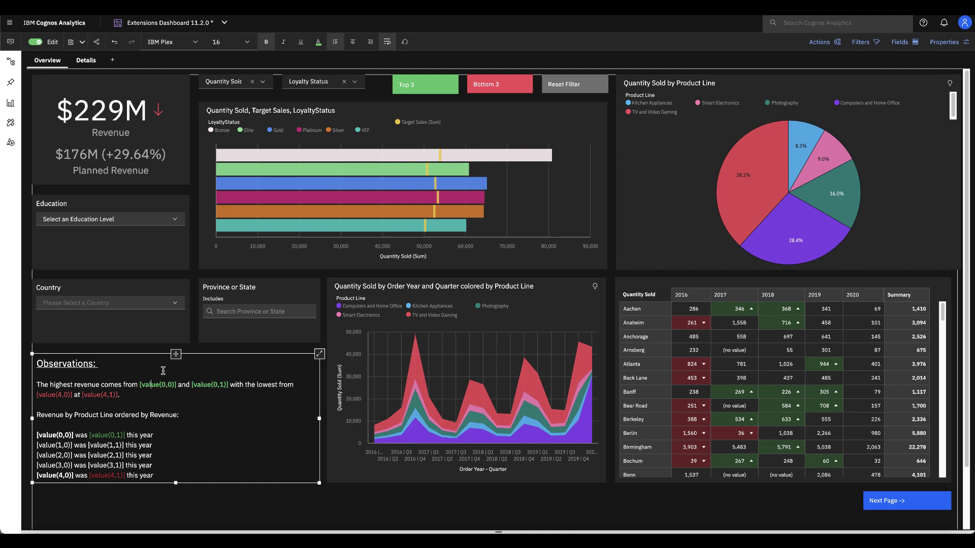
left_click(905, 43)
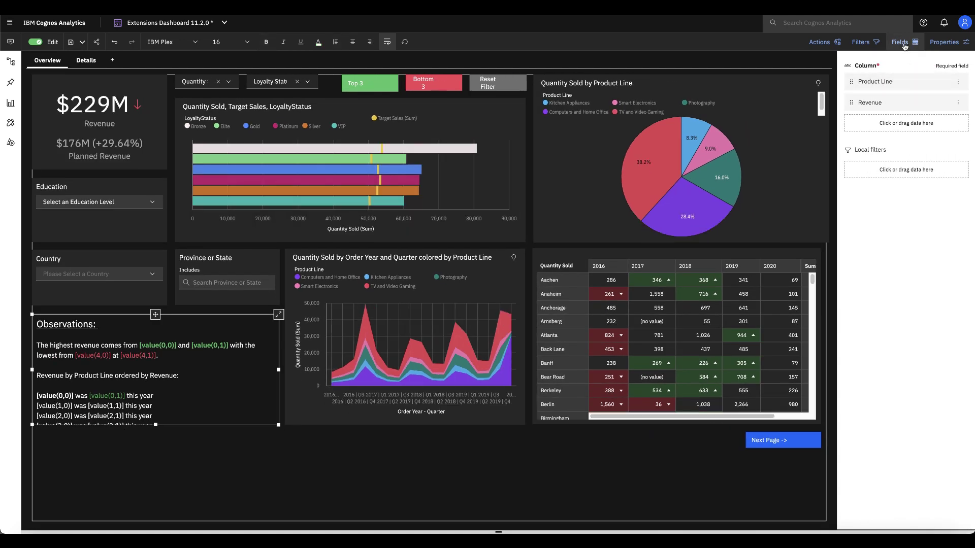
left_click(902, 45)
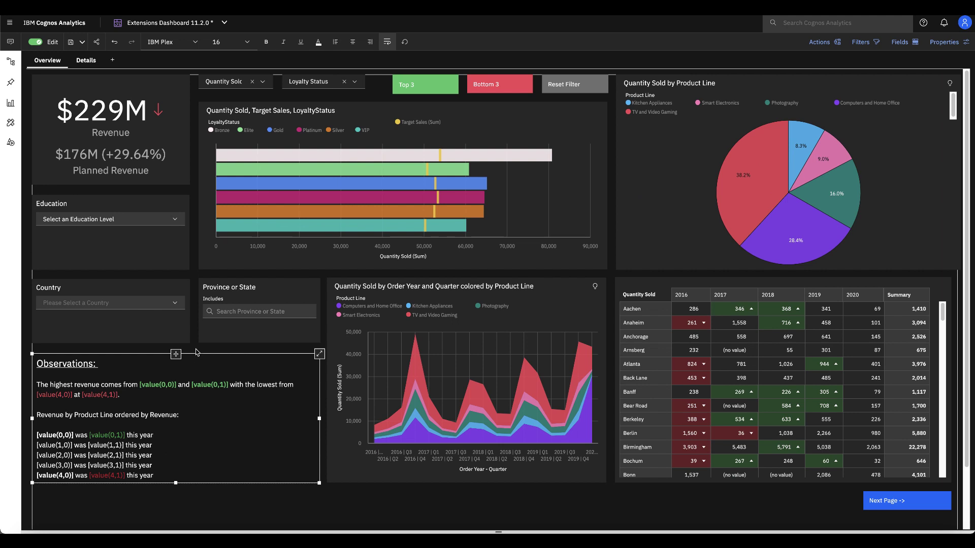
left_click(197, 352)
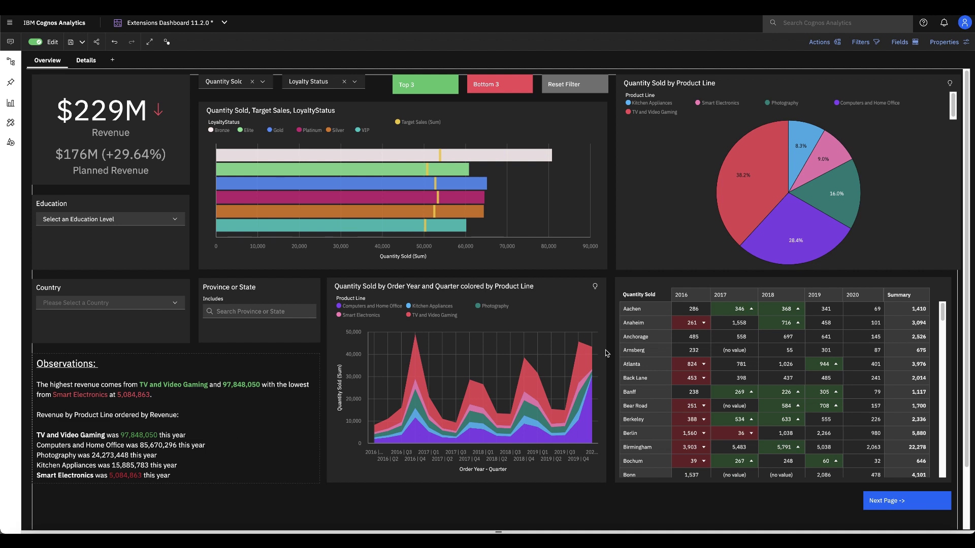
Step: Give the TV and Video Gaming slice a custom light yellow colour
mouse_move(740, 215)
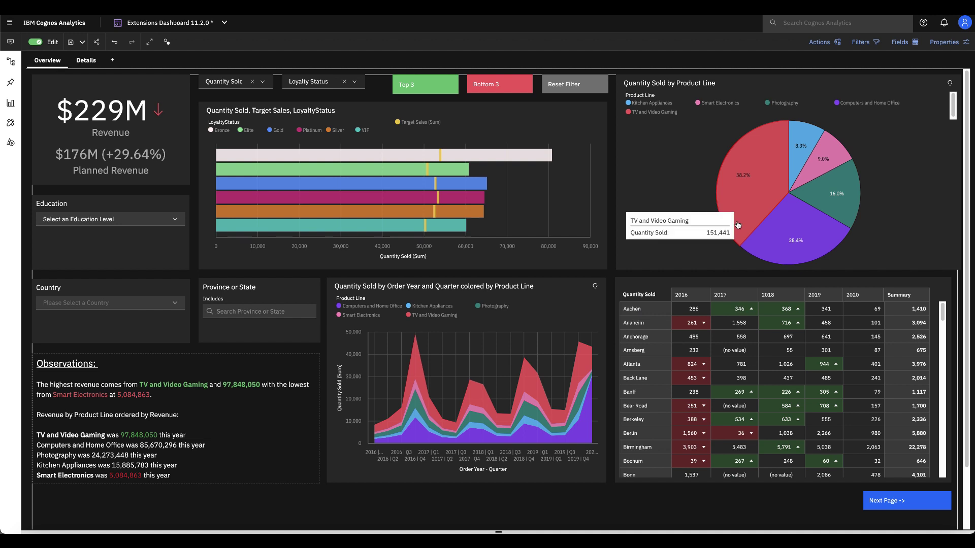
scroll(741, 215, "down", 1)
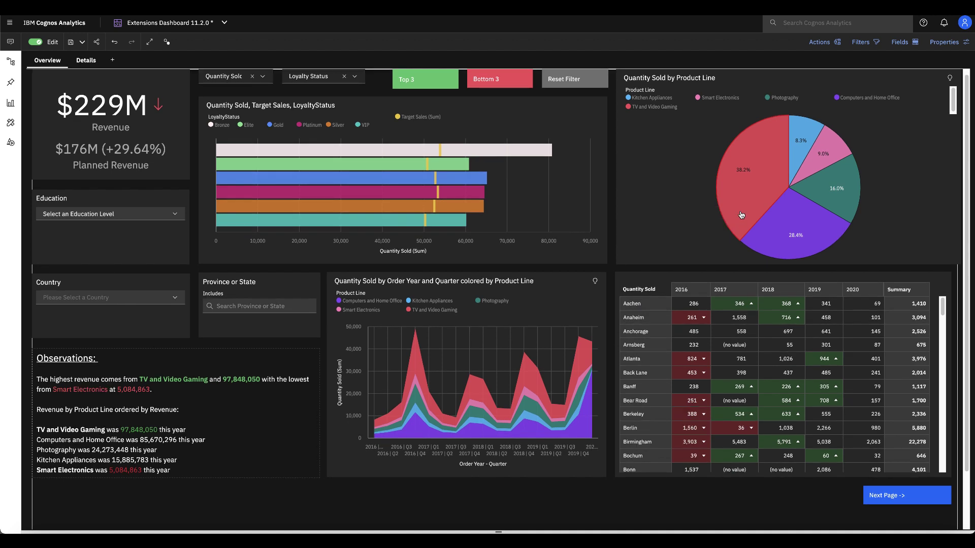
right_click(741, 215)
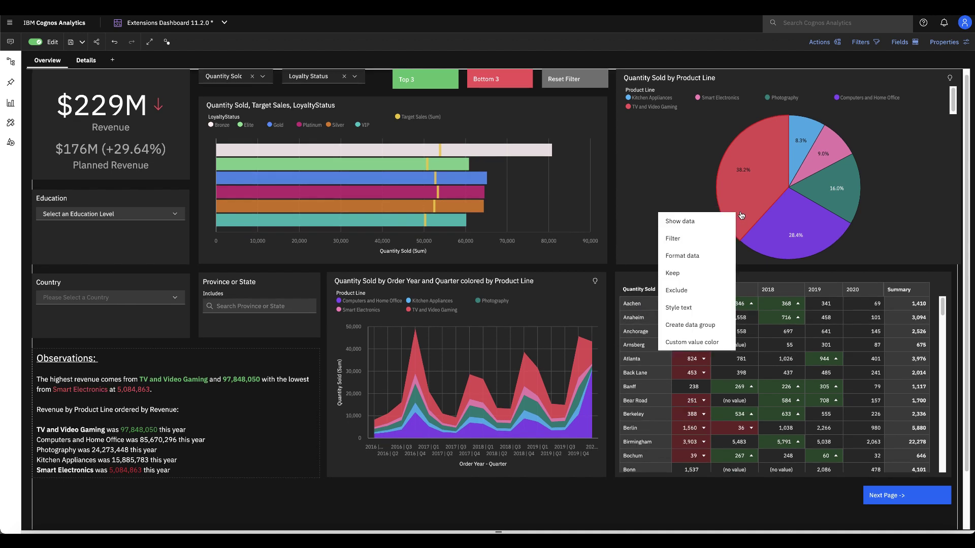
left_click(694, 342)
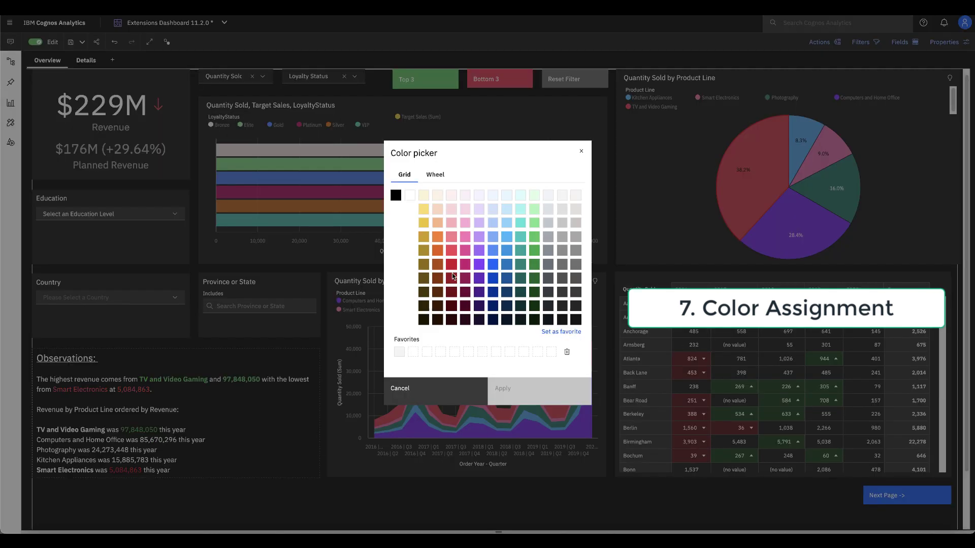
left_click(427, 210)
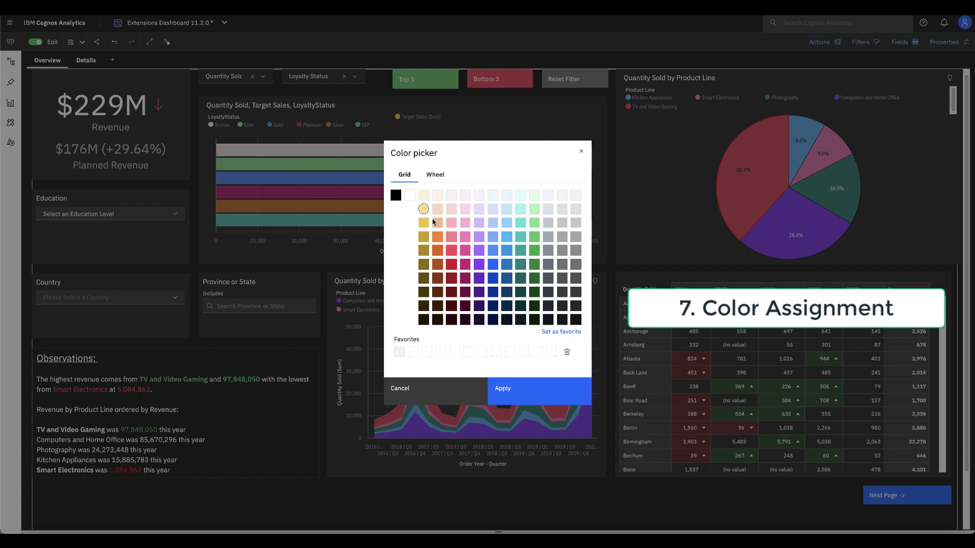
left_click(538, 391)
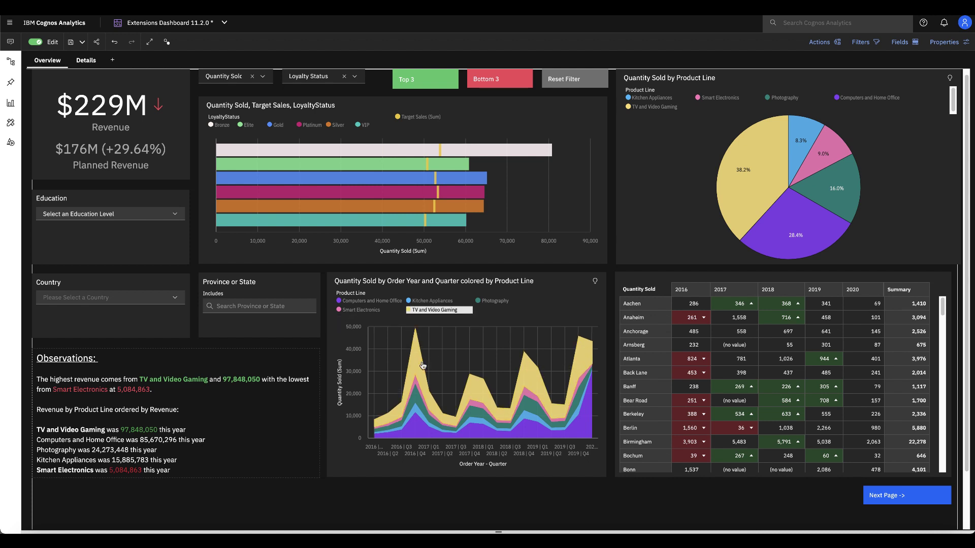
Step: Regroup the bar chart by Product Line and deselect the Product Line filter widget
mouse_move(432, 363)
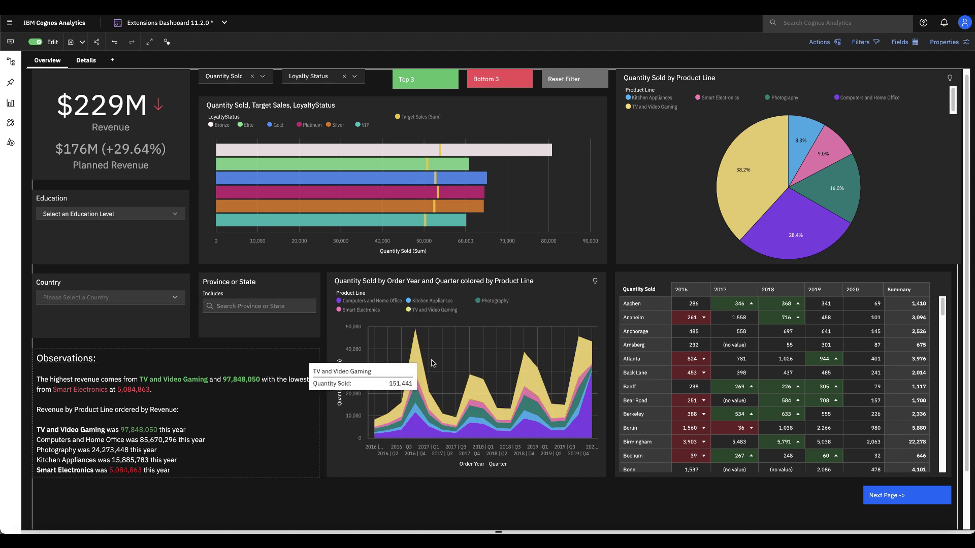
left_click(355, 78)
left_click(335, 105)
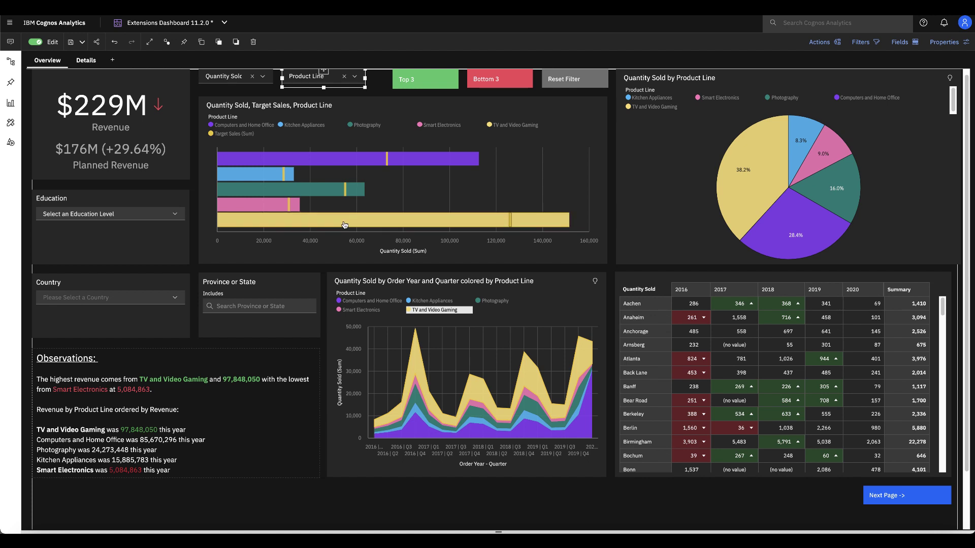
mouse_move(344, 225)
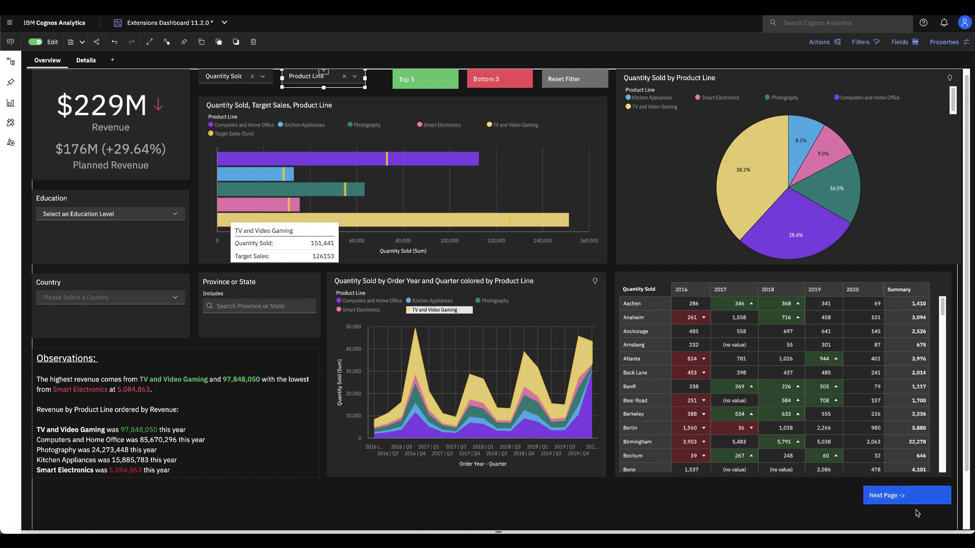
left_click(615, 272)
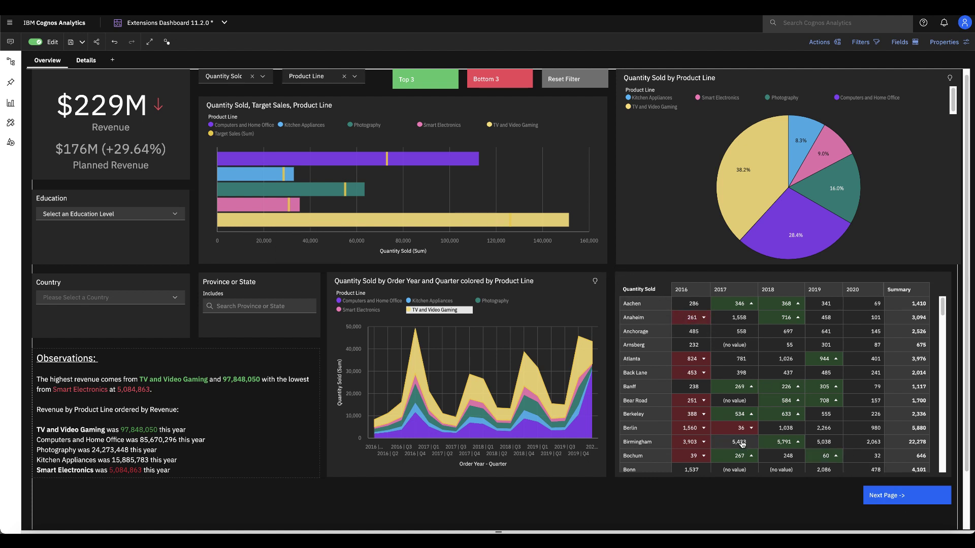
Step: On the Details page, reset the TV and Video Gaming bubble colour to its default
left_click(895, 497)
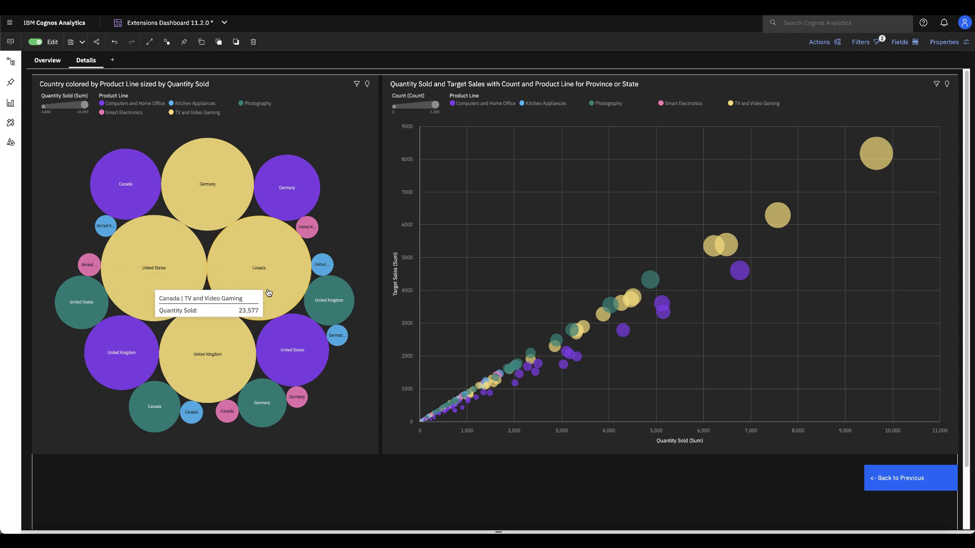
right_click(268, 293)
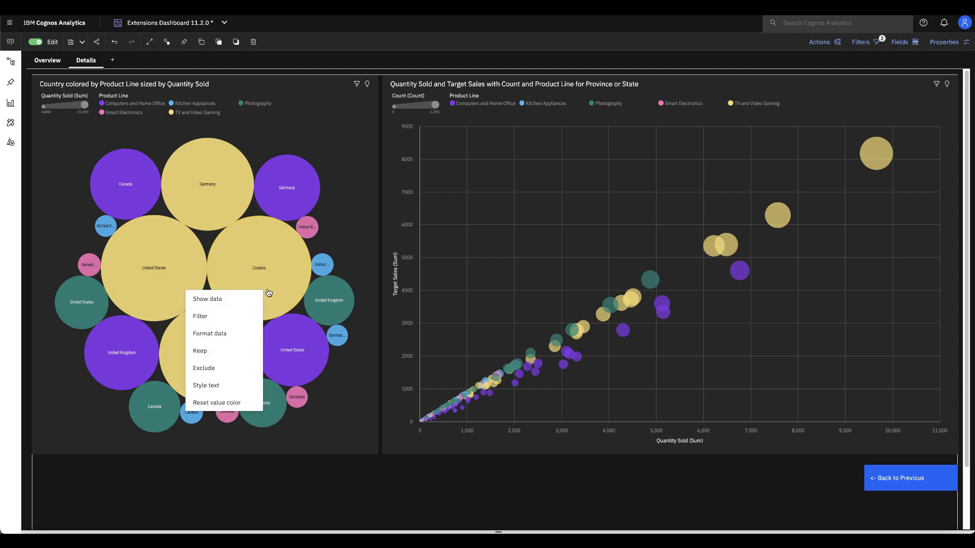
left_click(239, 404)
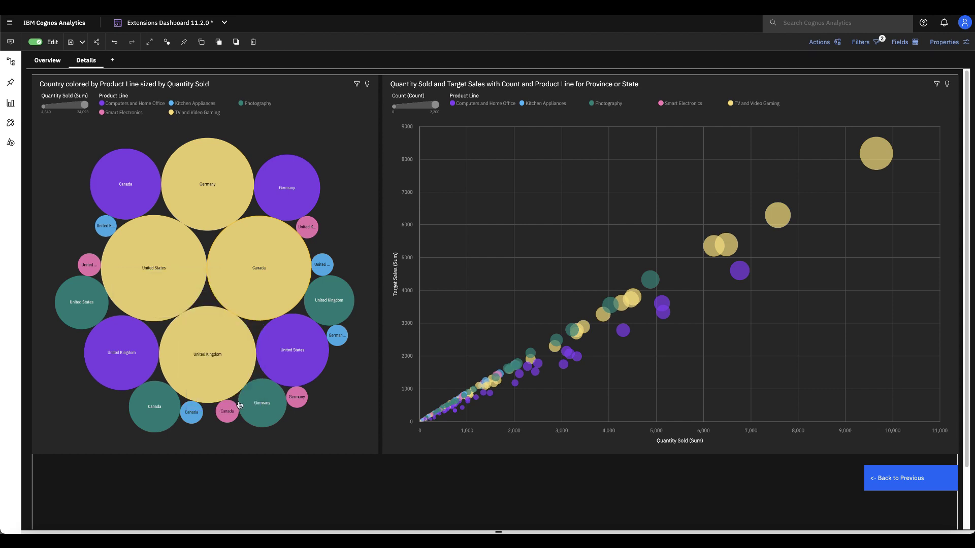
Step: Look at the TV and Video Gaming custom colour wheel with RGB values, then cancel
right_click(249, 286)
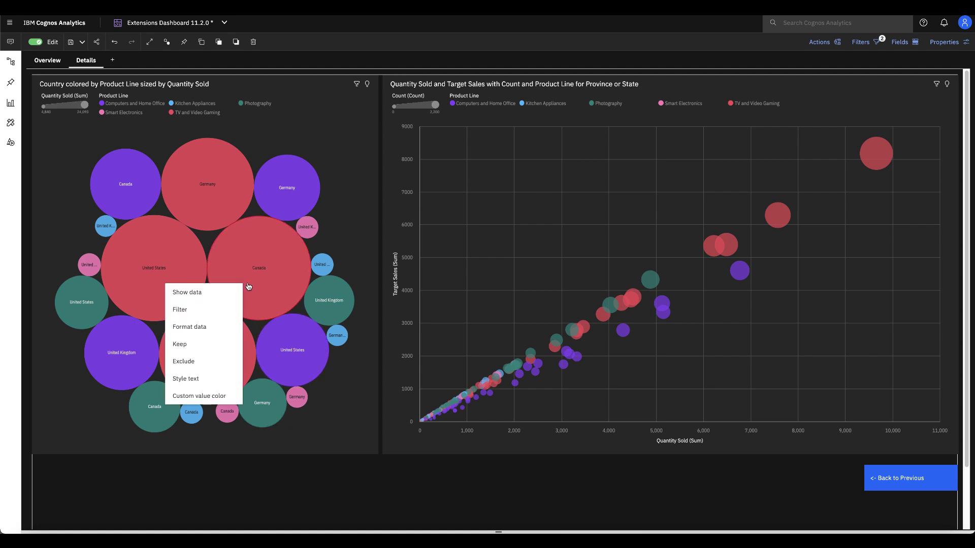
left_click(195, 399)
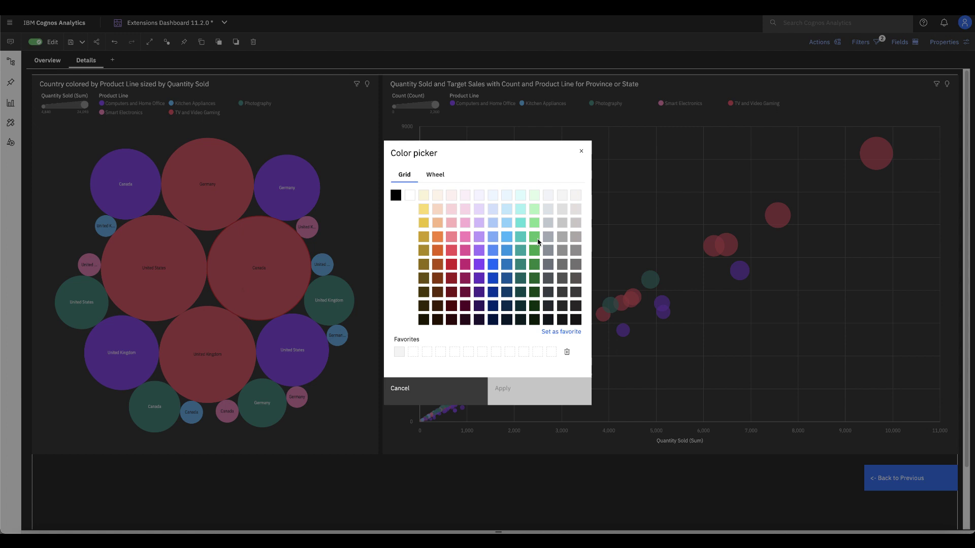
left_click(434, 175)
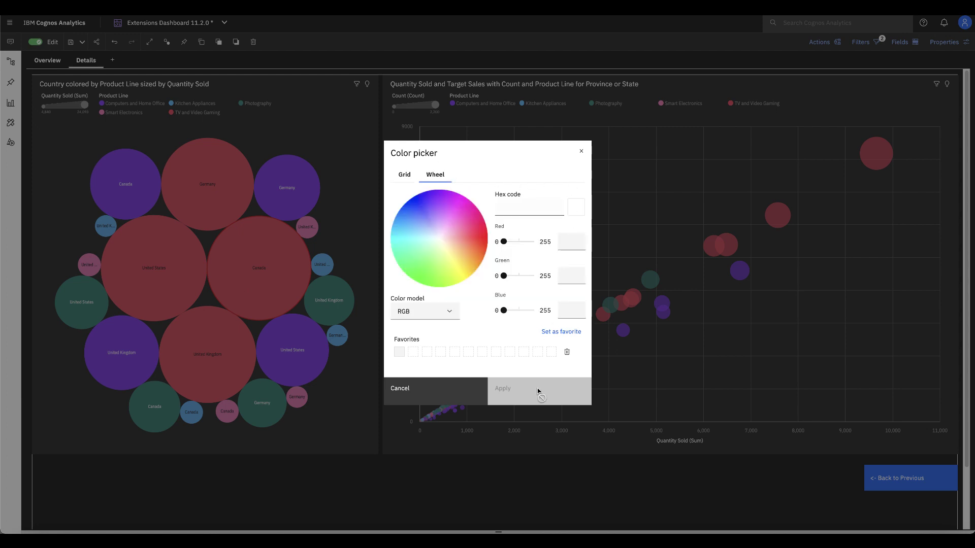
left_click(427, 390)
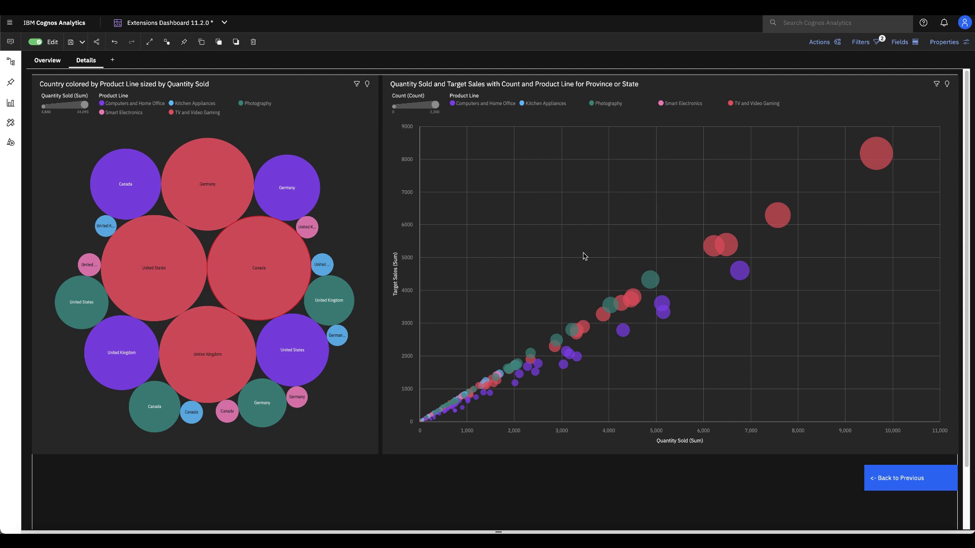
Step: Filter Coupon Response to only Coupon 3, Coupon 5 and Coupon 6
left_click(757, 103)
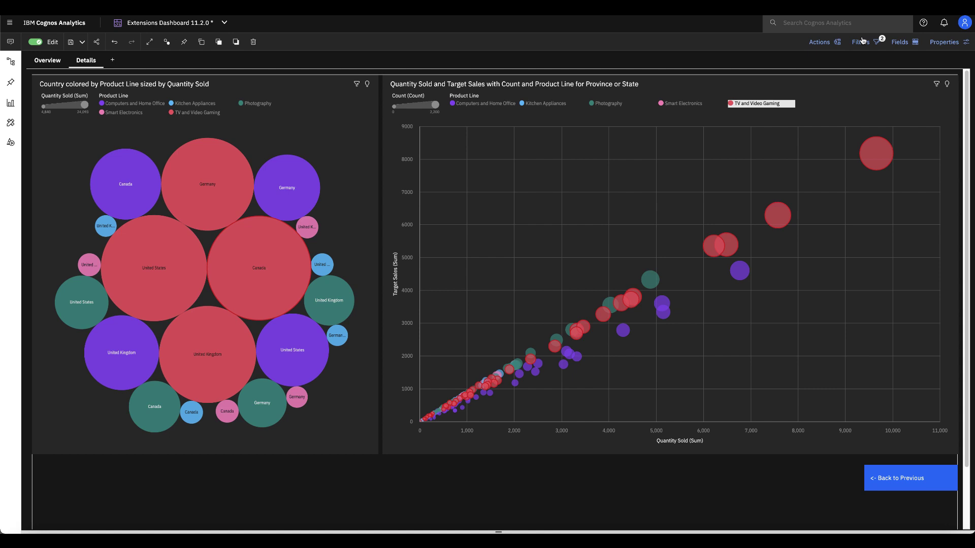
left_click(863, 42)
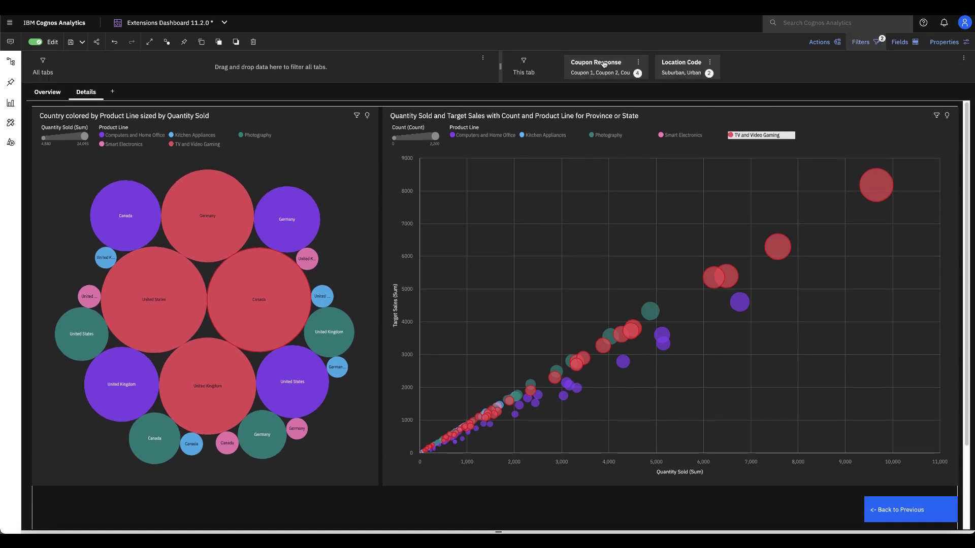
left_click(603, 64)
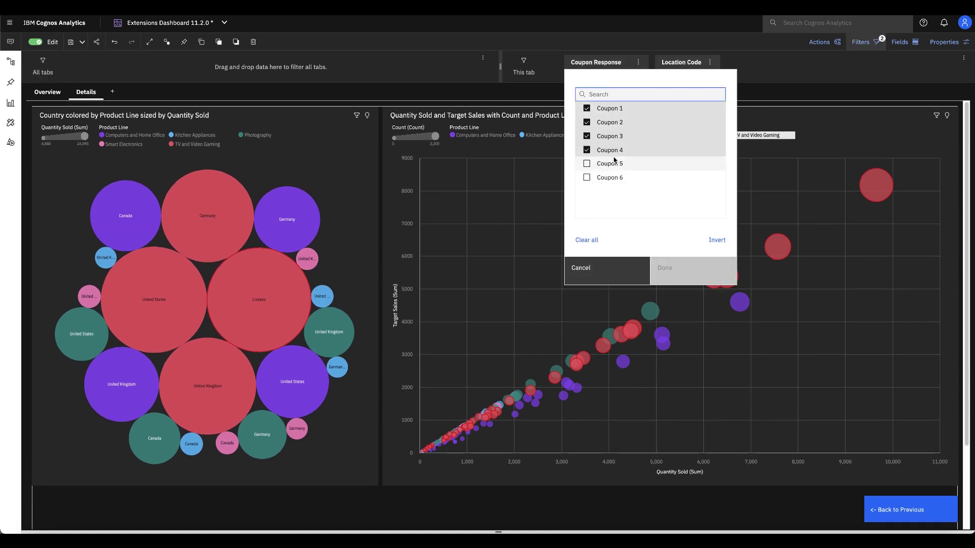
left_click(586, 239)
left_click(611, 137)
left_click(613, 164)
left_click(611, 177)
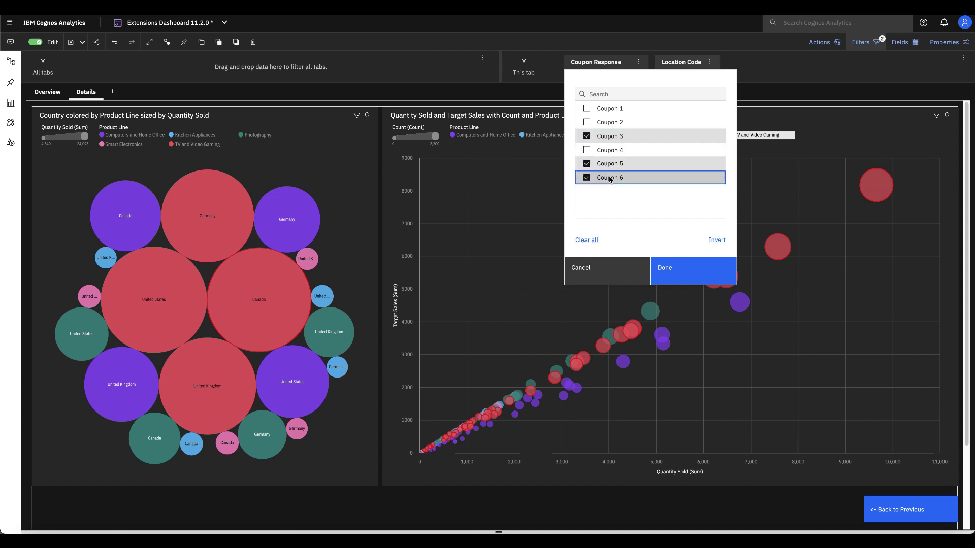
left_click(670, 273)
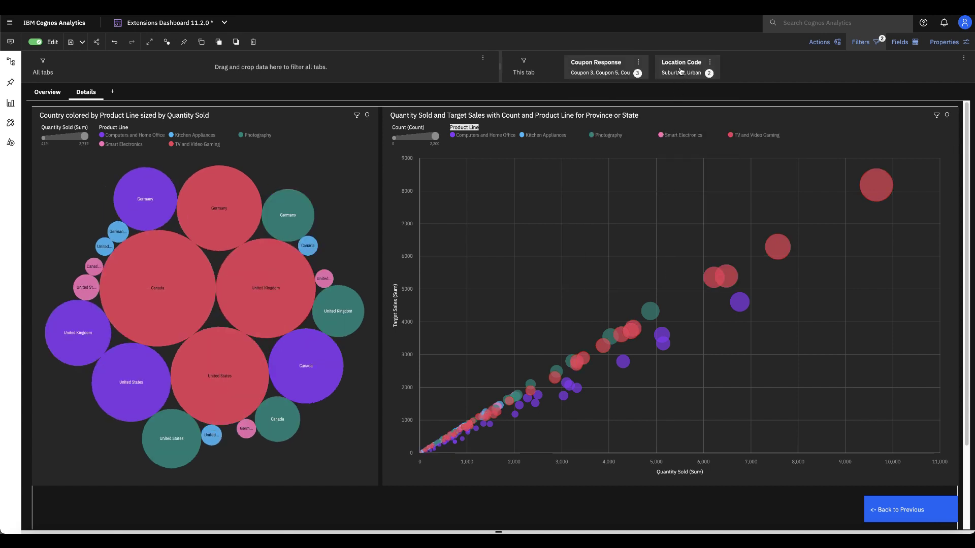
Step: Restrict Location Code to Rural only, excluding Suburban and Urban
left_click(680, 69)
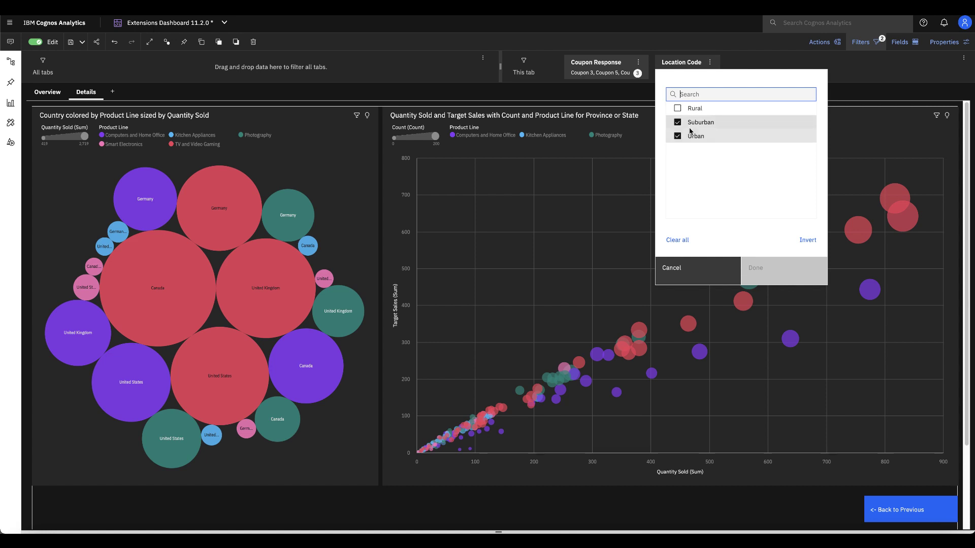
left_click(691, 123)
left_click(692, 137)
left_click(699, 109)
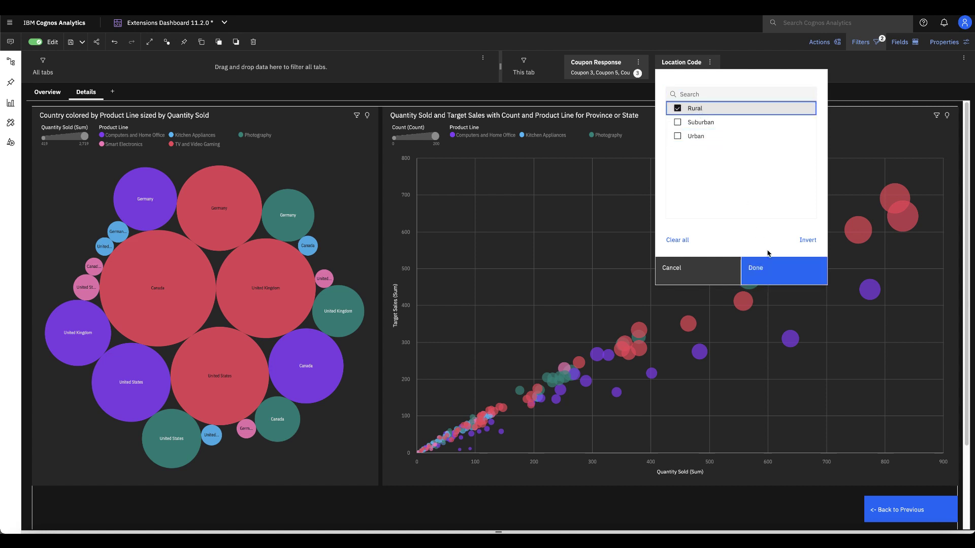
left_click(773, 267)
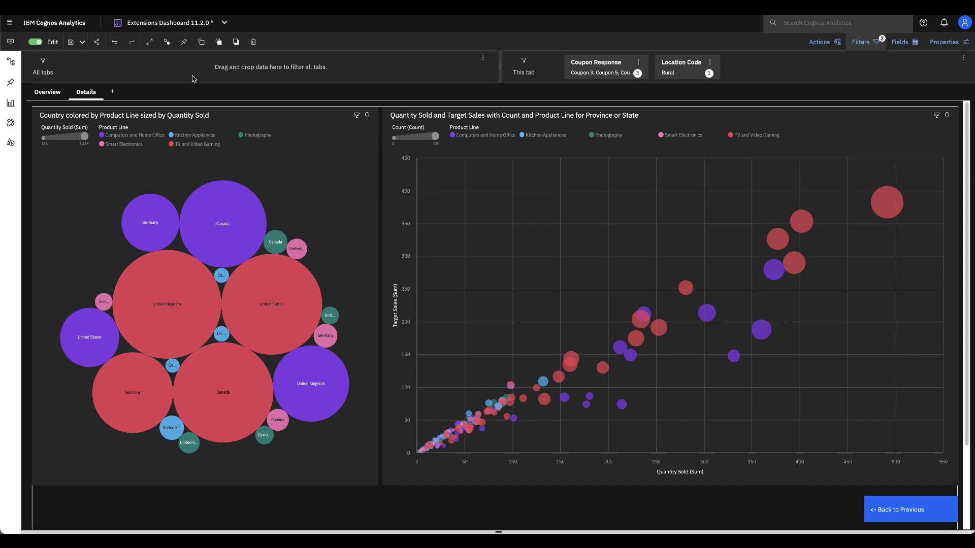
left_click(98, 44)
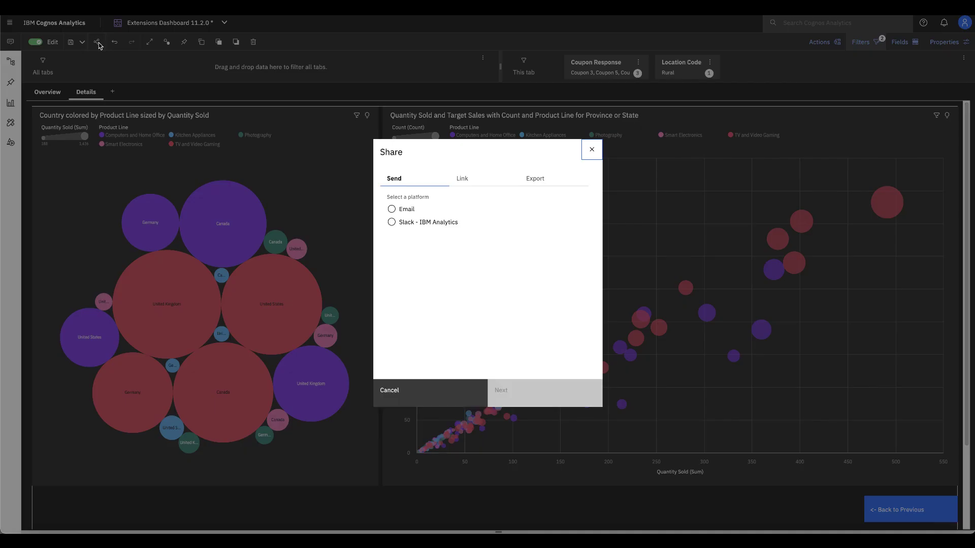
left_click(464, 181)
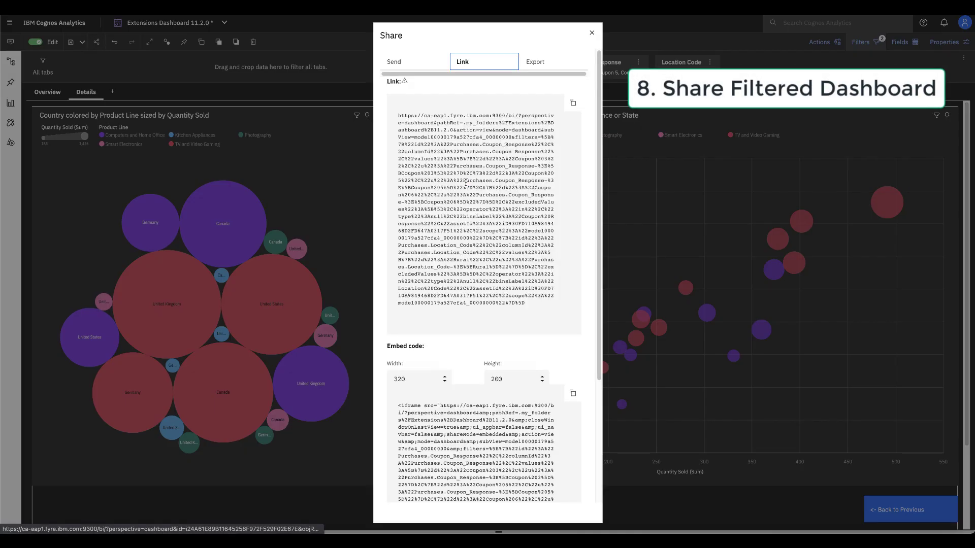
left_click_drag(489, 266, 447, 260)
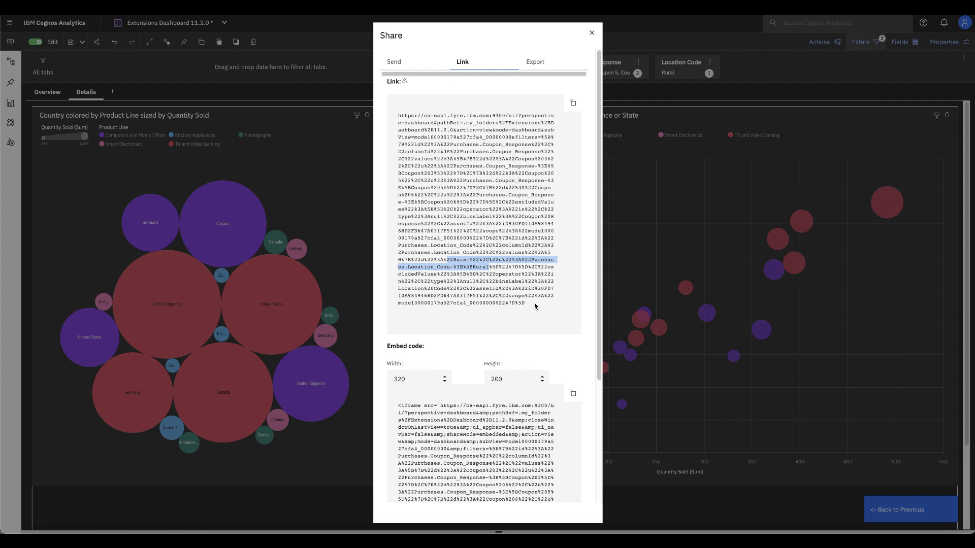
left_click_drag(535, 306, 400, 113)
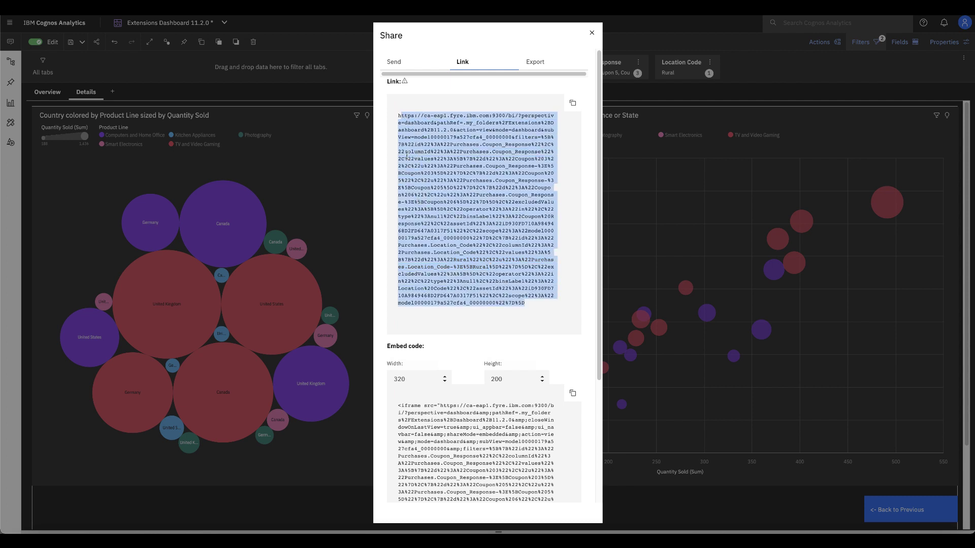
left_click(537, 307)
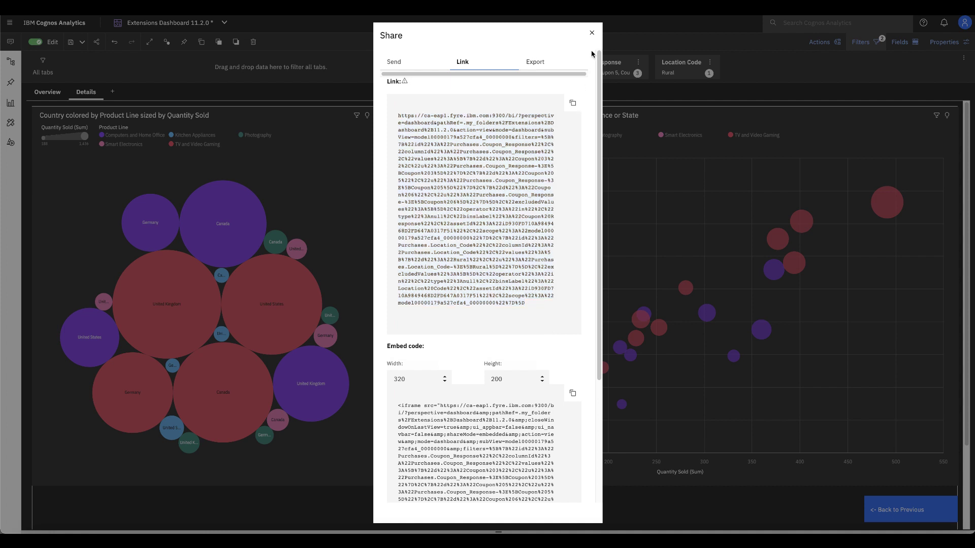
left_click(593, 36)
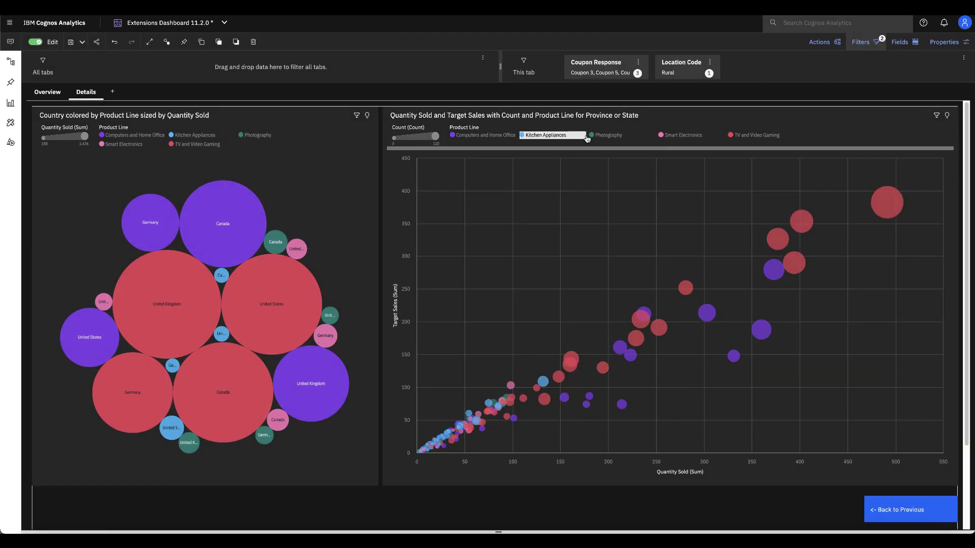
Step: Return to the Overview page via a Details round trip and hide the filter bar
mouse_move(587, 139)
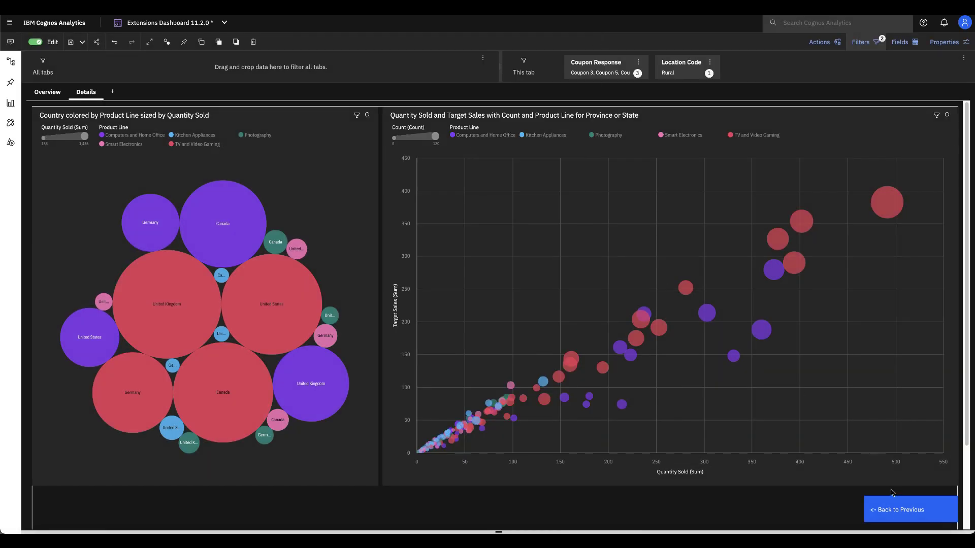
left_click(902, 512)
left_click(901, 511)
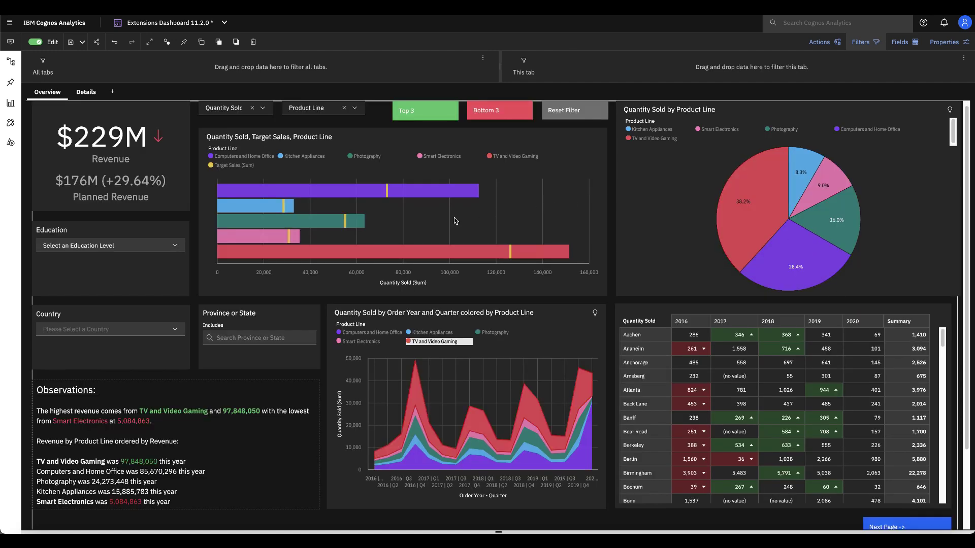
left_click(899, 525)
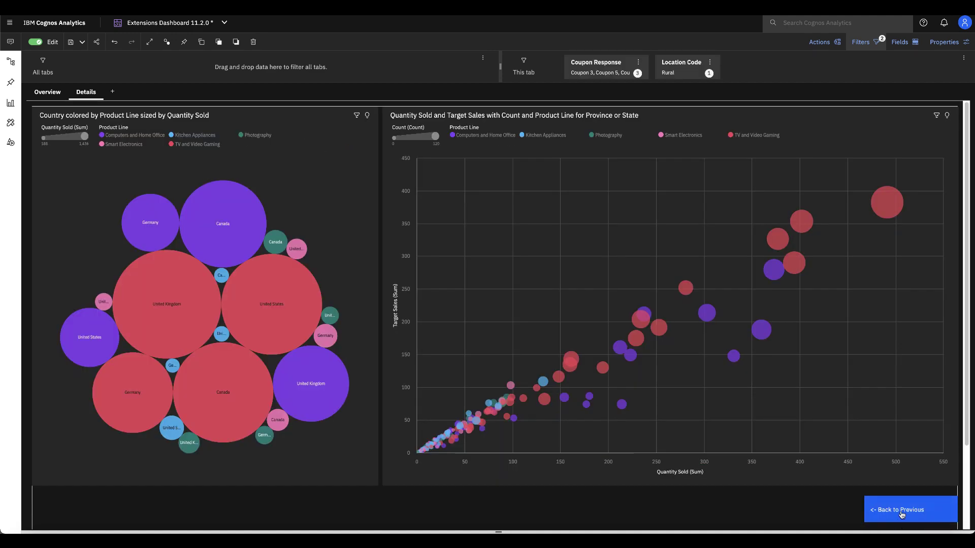
left_click(899, 522)
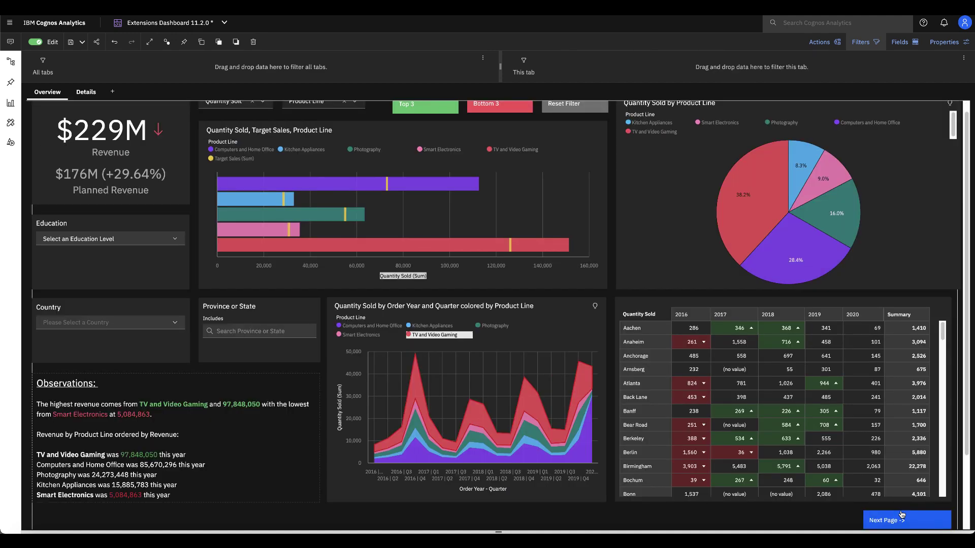
left_click(876, 44)
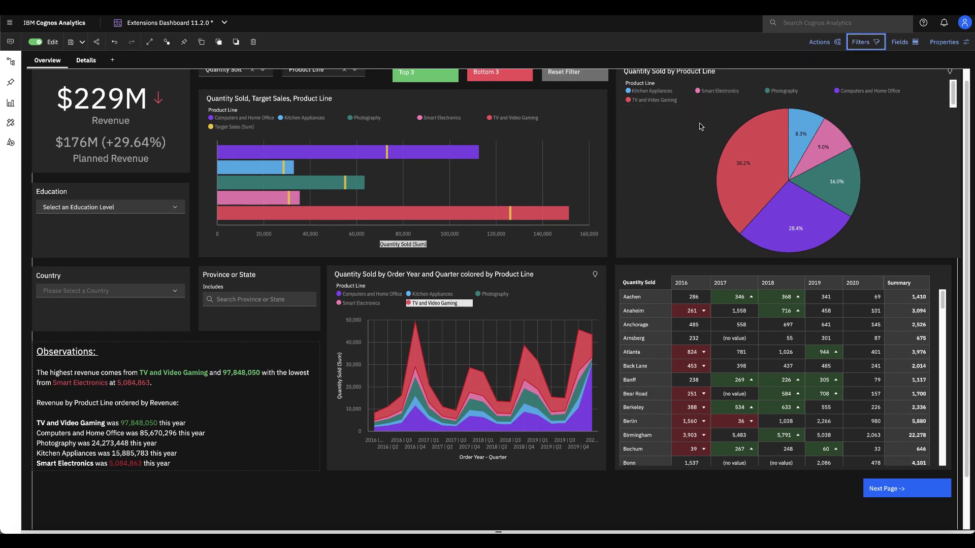
scroll(617, 166, "up", 1)
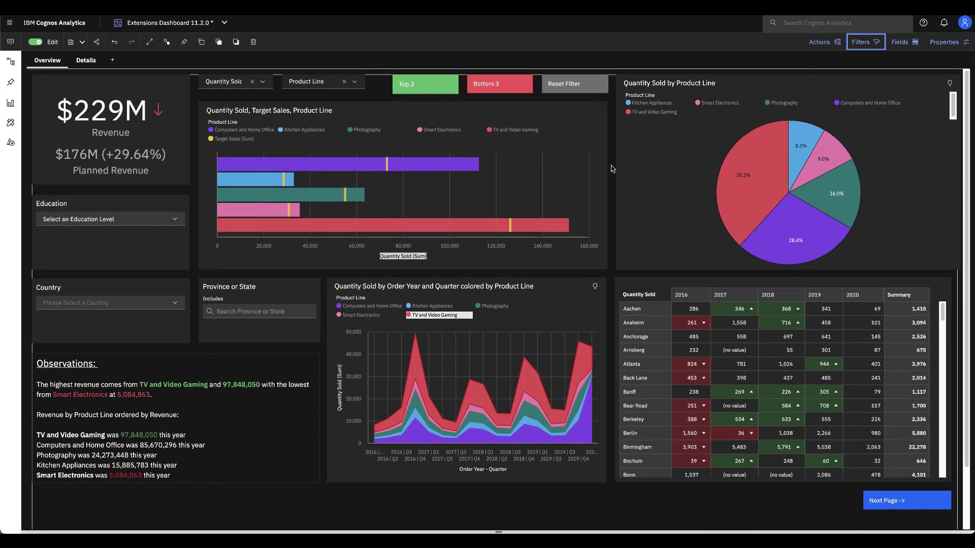